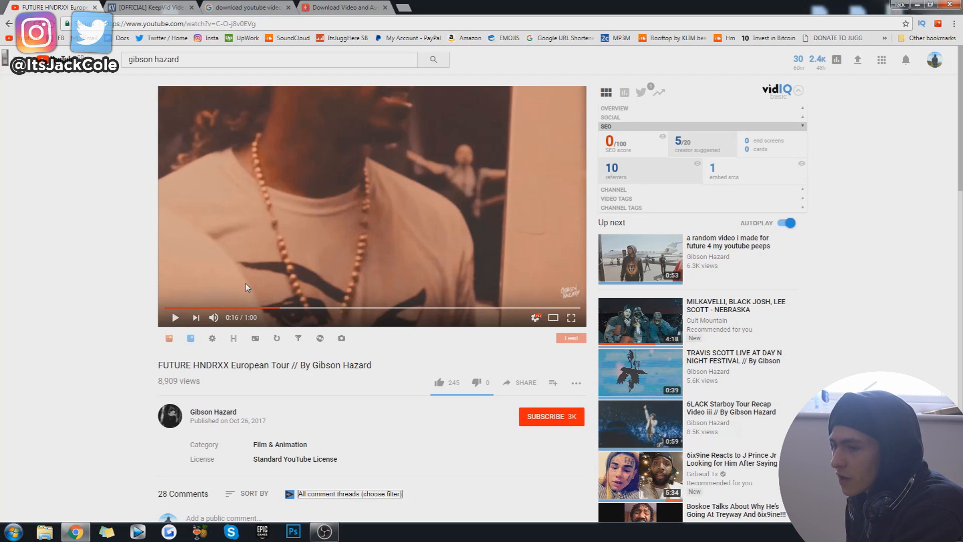
Step: Play the FUTURE HNDRXX European Tour video from the beginning and preview its footage, pausing at 0:26
left_click(265, 24)
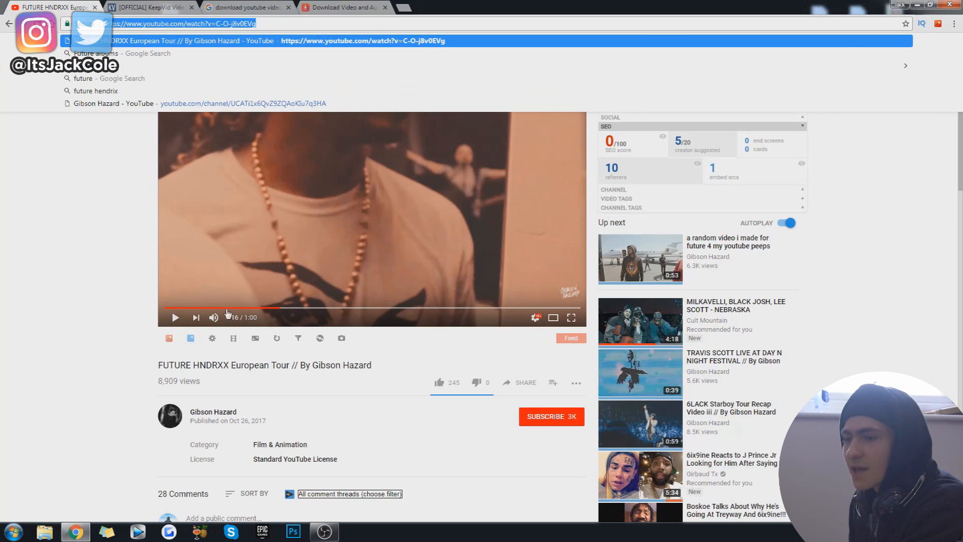
left_click(44, 410)
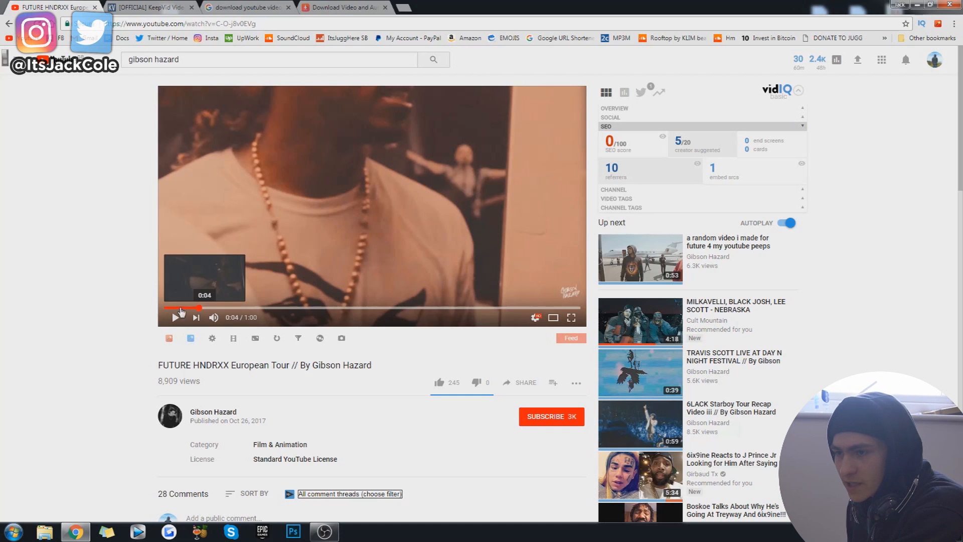
left_click(165, 308)
key("space")
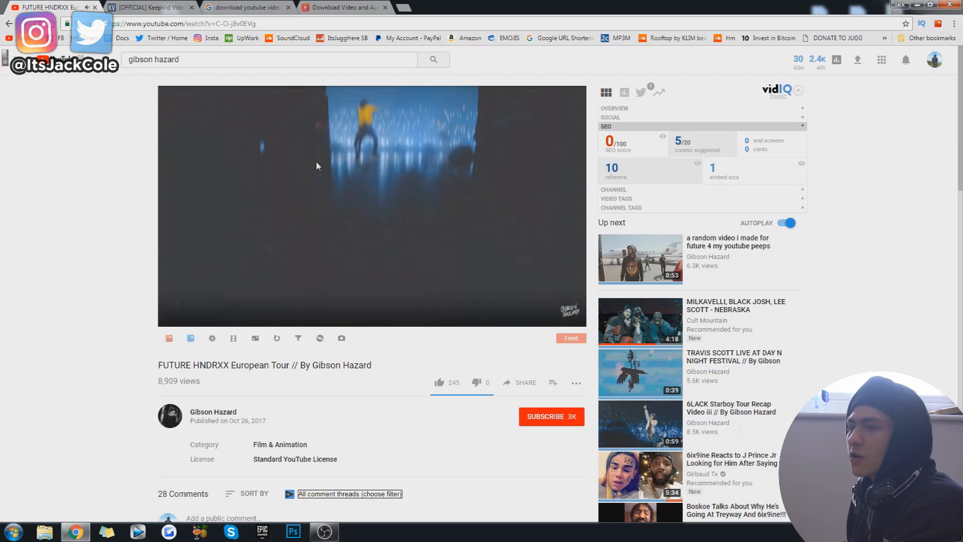
left_click(458, 118)
left_click(284, 24)
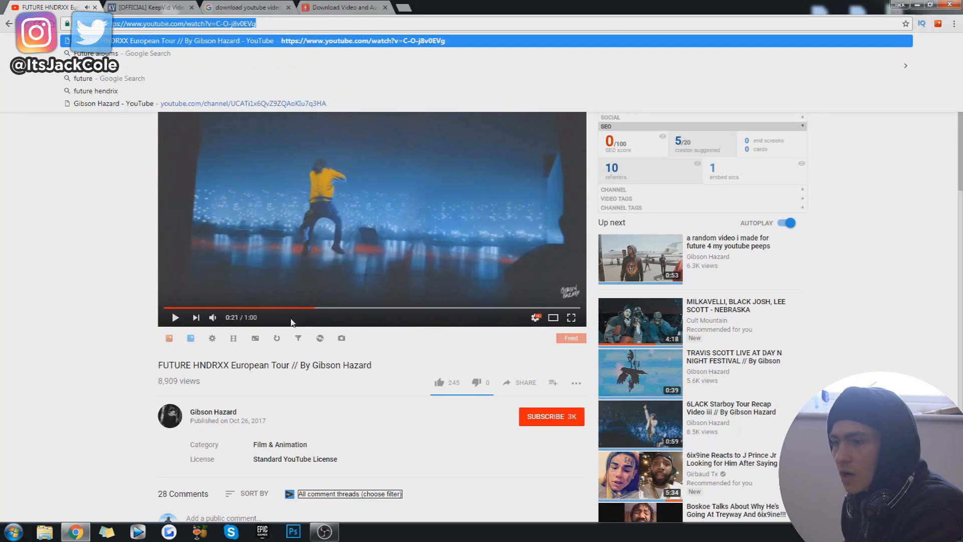
left_click(301, 308)
key("space")
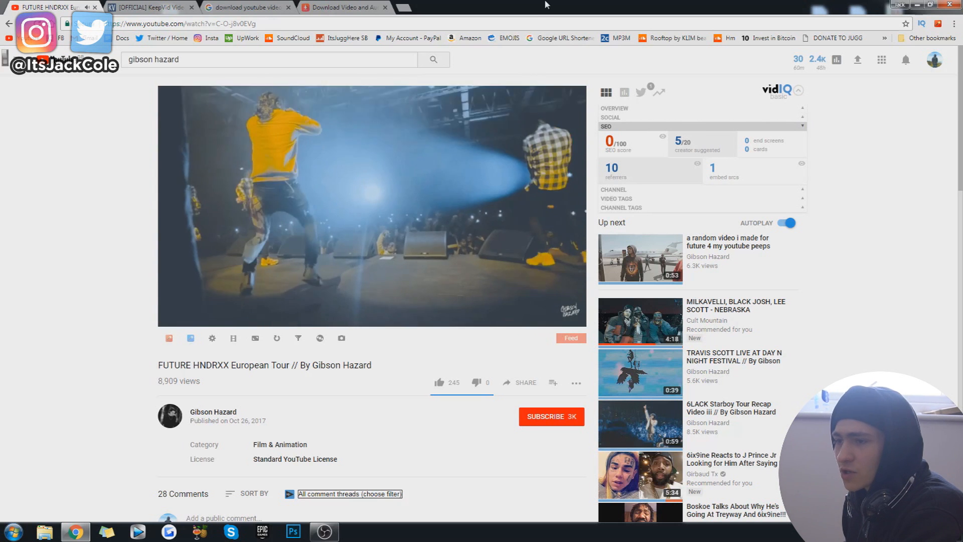
left_click(501, 189)
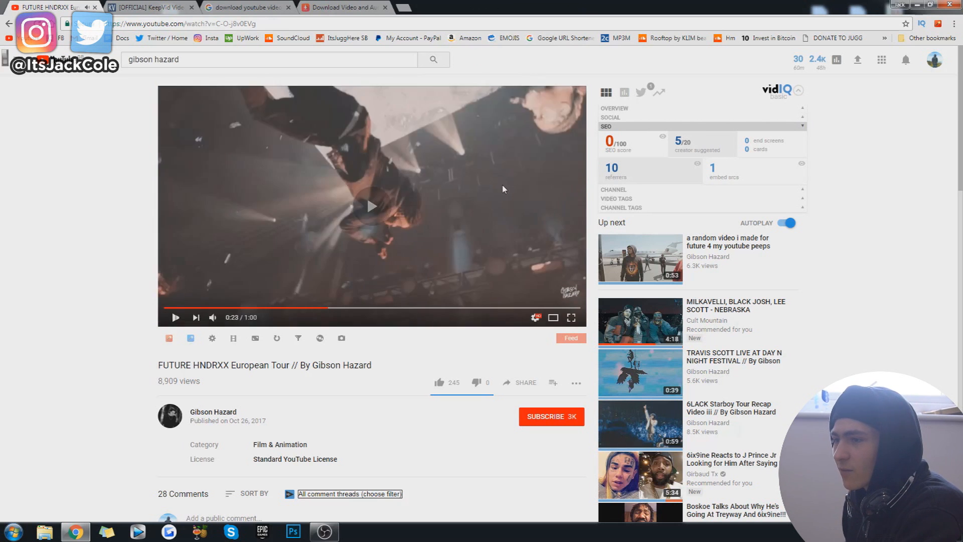
left_click(500, 189)
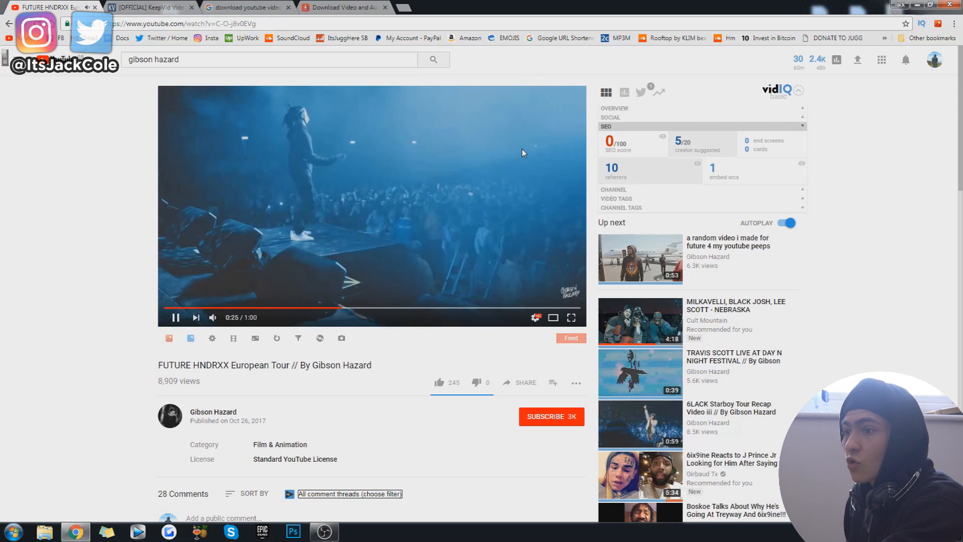
left_click(521, 149)
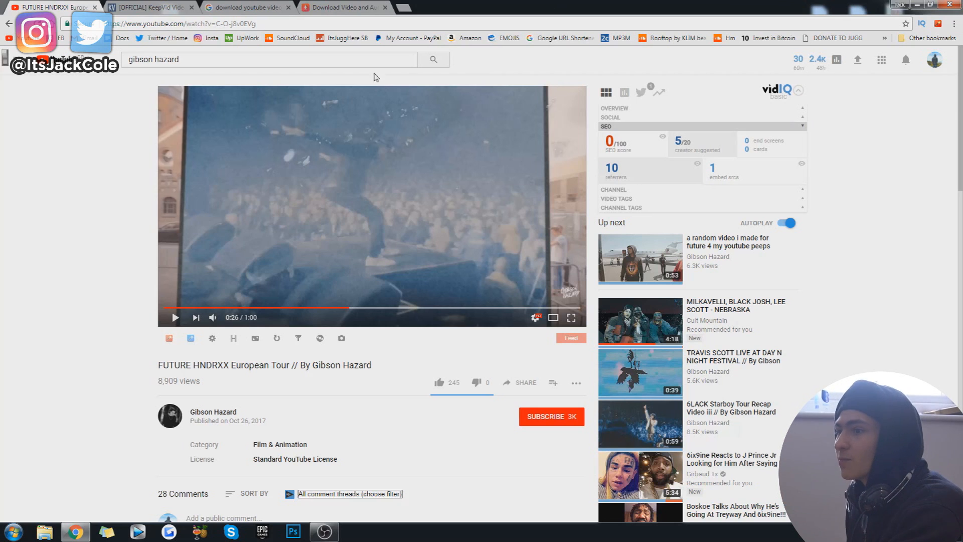
left_click(287, 25)
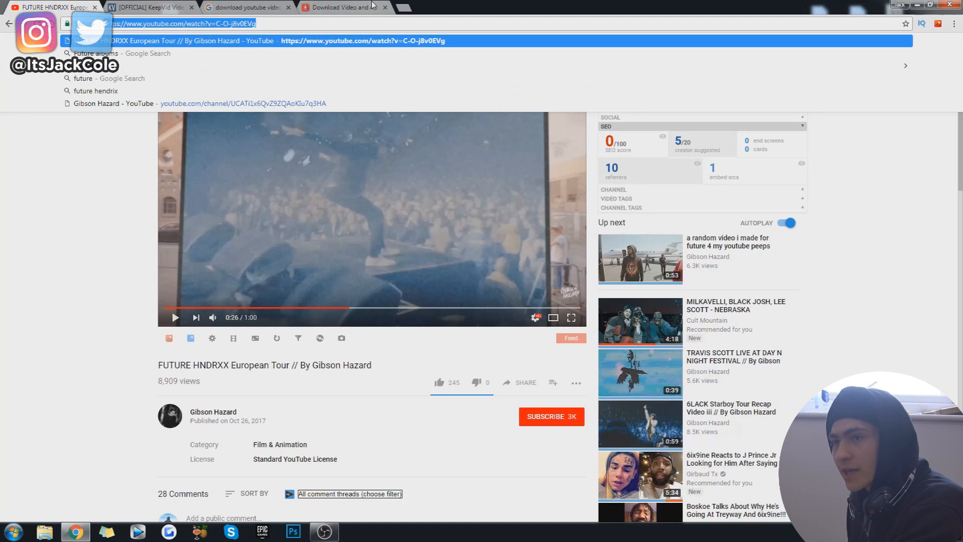
left_click(108, 399)
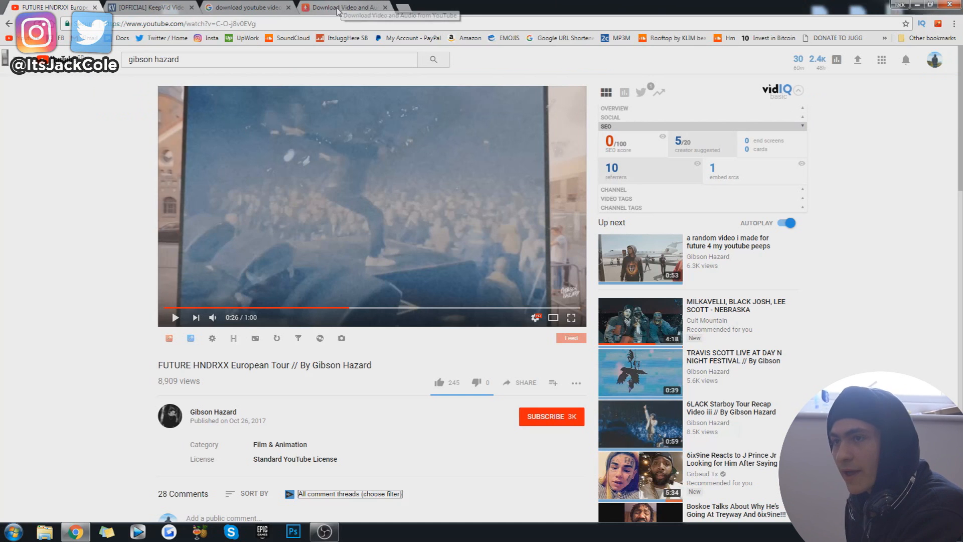
Step: Close the KeepVid tab and the "Download Video and Audio" tab, keeping the YouTube video and the search results open
left_click(186, 6)
left_click(191, 7)
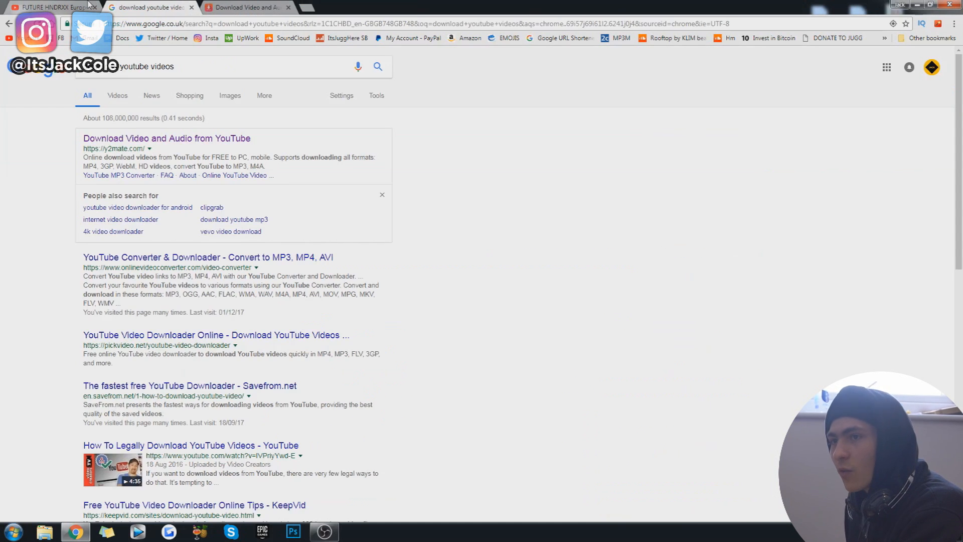
left_click(70, 7)
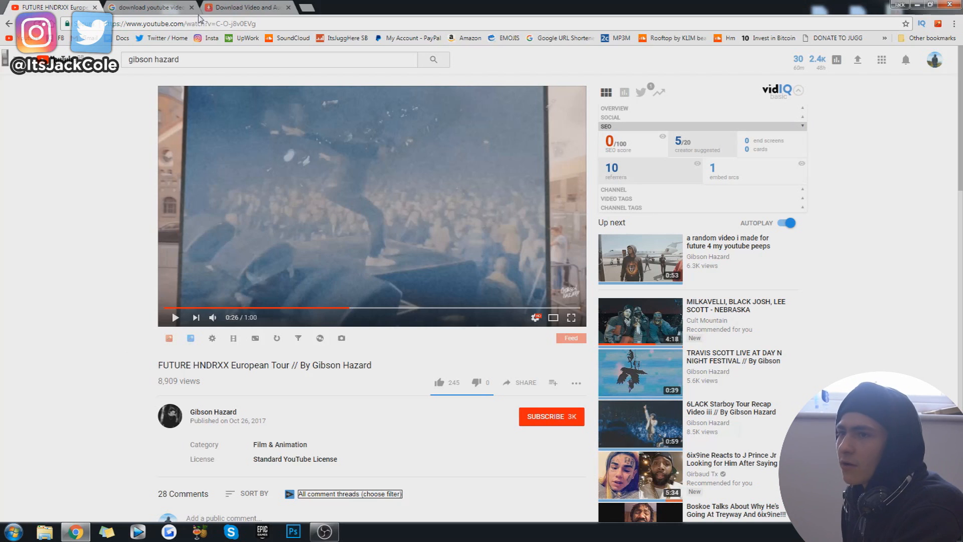
left_click(238, 24)
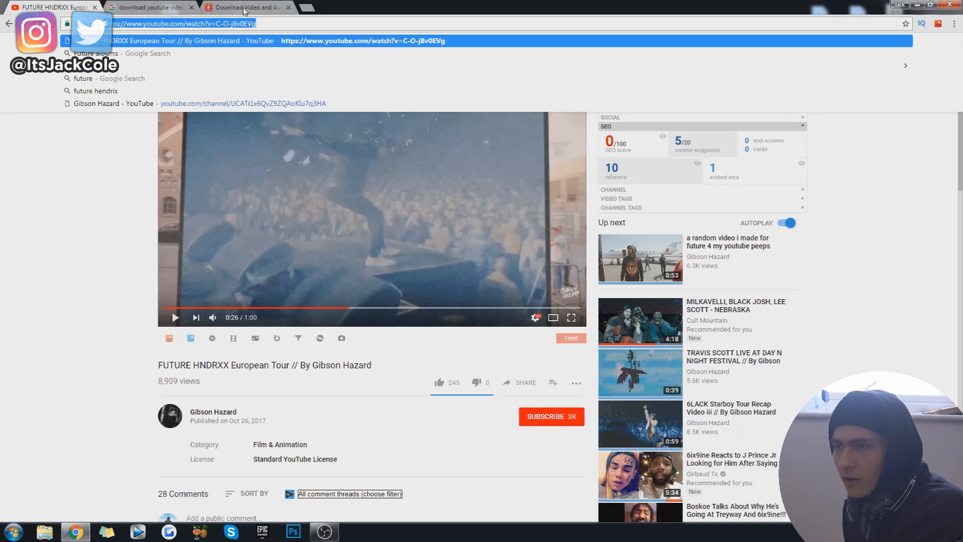
left_click(81, 340)
left_click(306, 173)
left_click(482, 162)
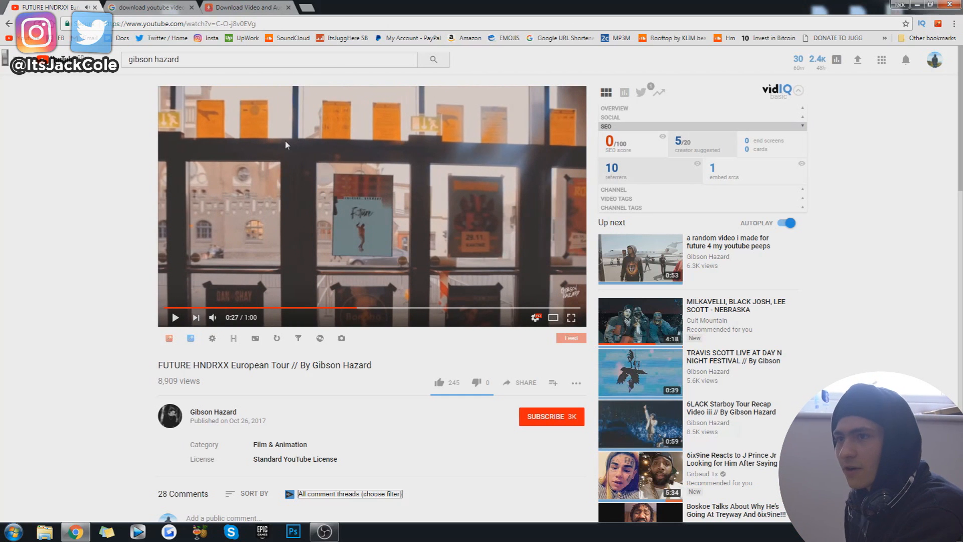
middle_click(224, 4)
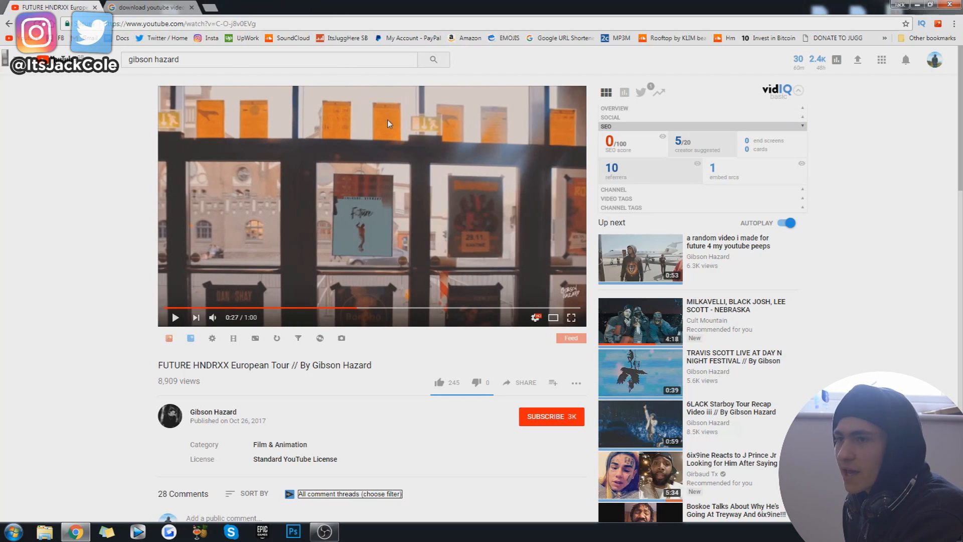
Step: Copy the YouTube video's web address and switch to the "download youtube videos" search results
left_click(263, 24)
key("ctrl+c")
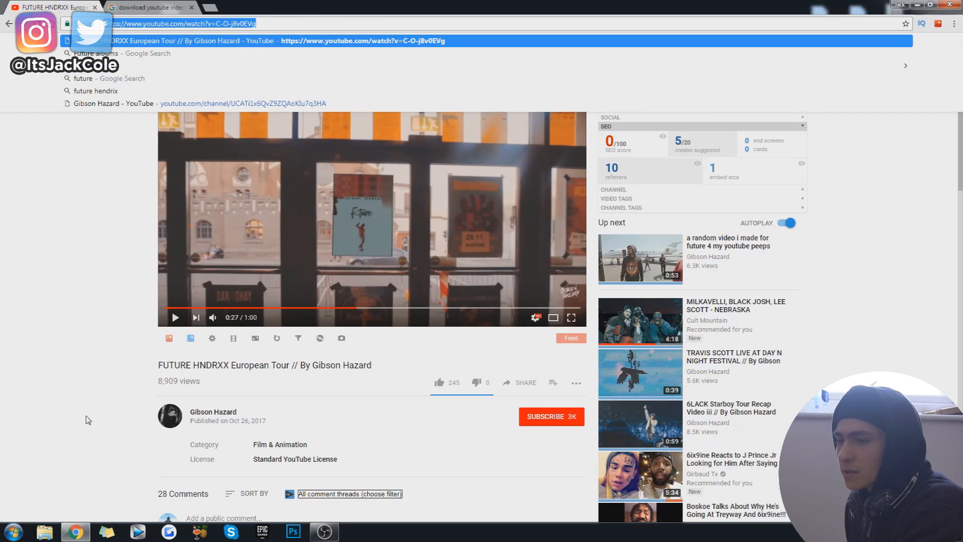
left_click(87, 418)
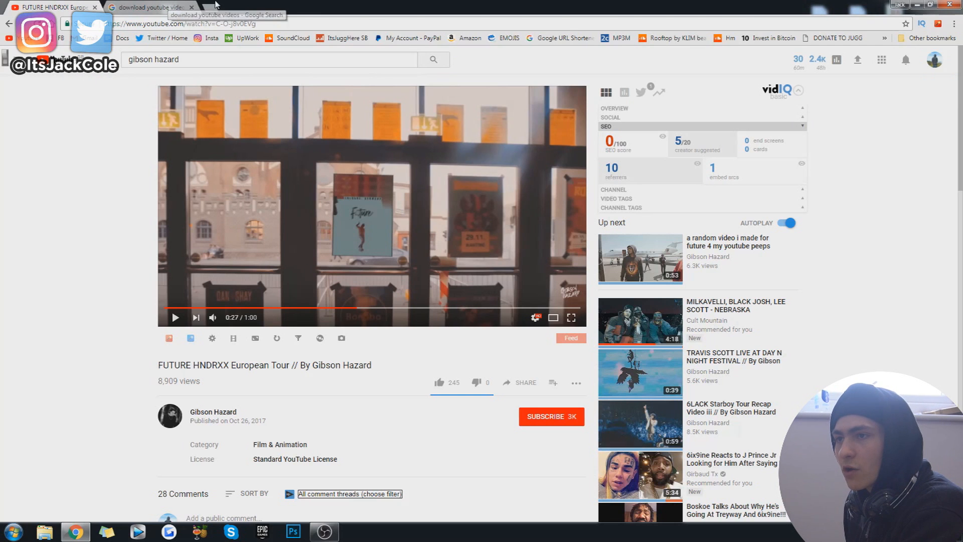
left_click(169, 5)
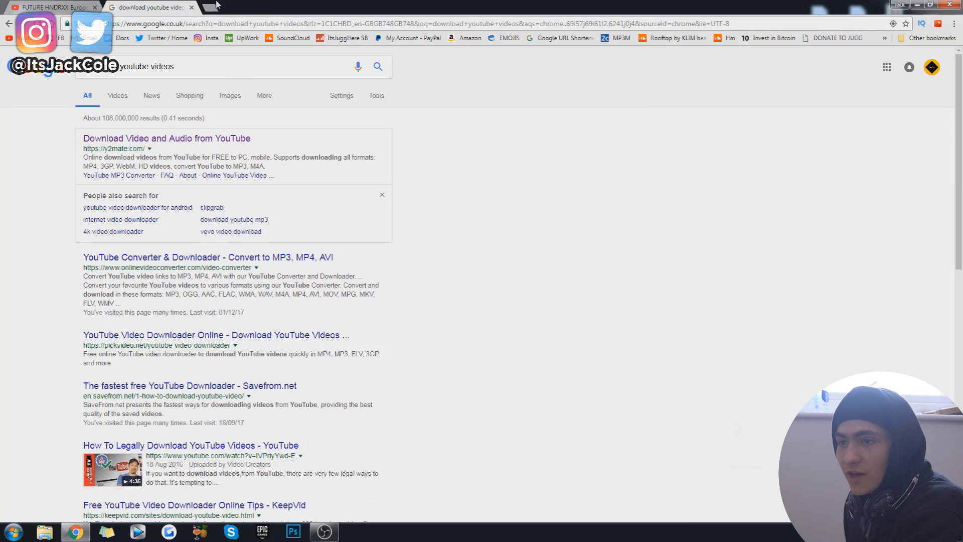
Step: Check keepvid.com in a new tab for a video download tool and close it
left_click(215, 5)
type("keepvid.com")
key("Return")
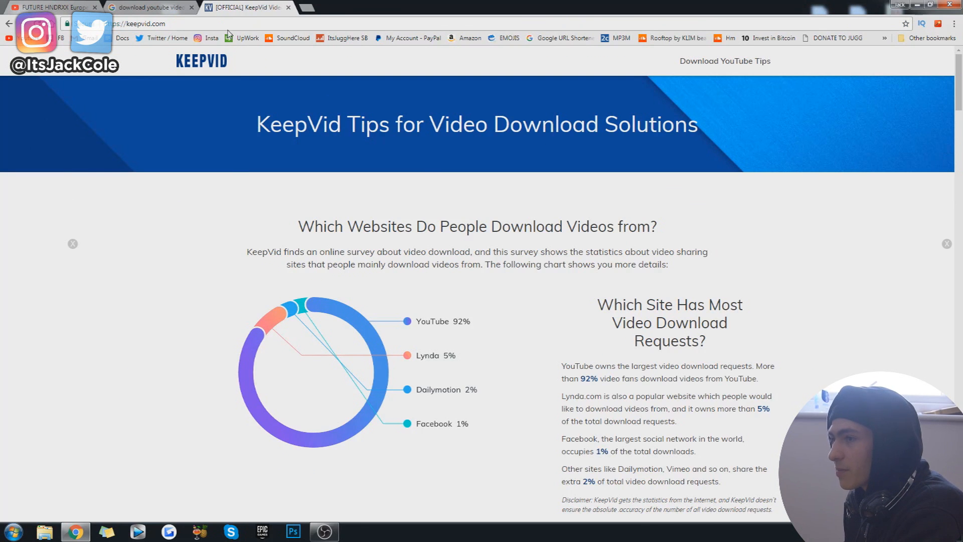
scroll(587, 325, "down", 5)
key("ctrl+w")
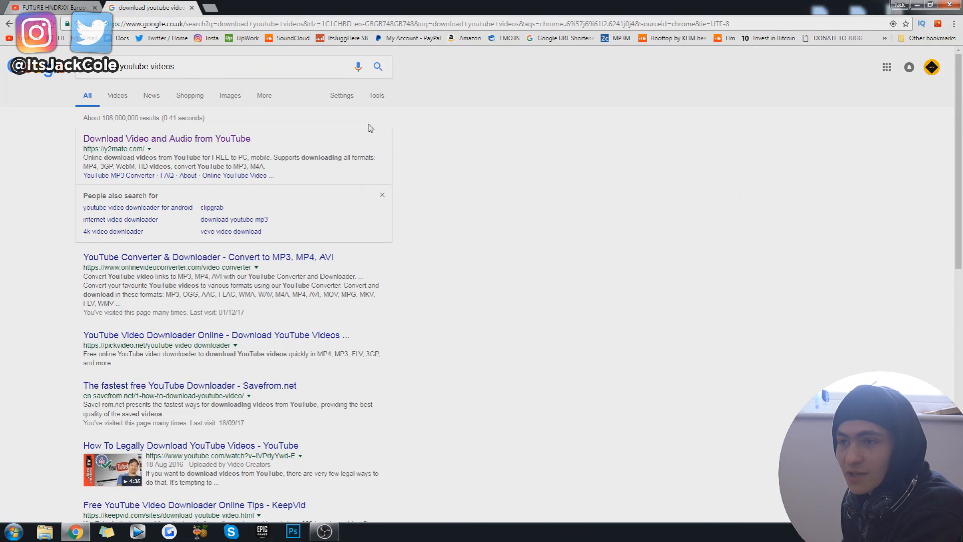
Step: Open the y2mate.com search result, close the search results page, and look up the copied YouTube link on y2mate
middle_click(206, 140)
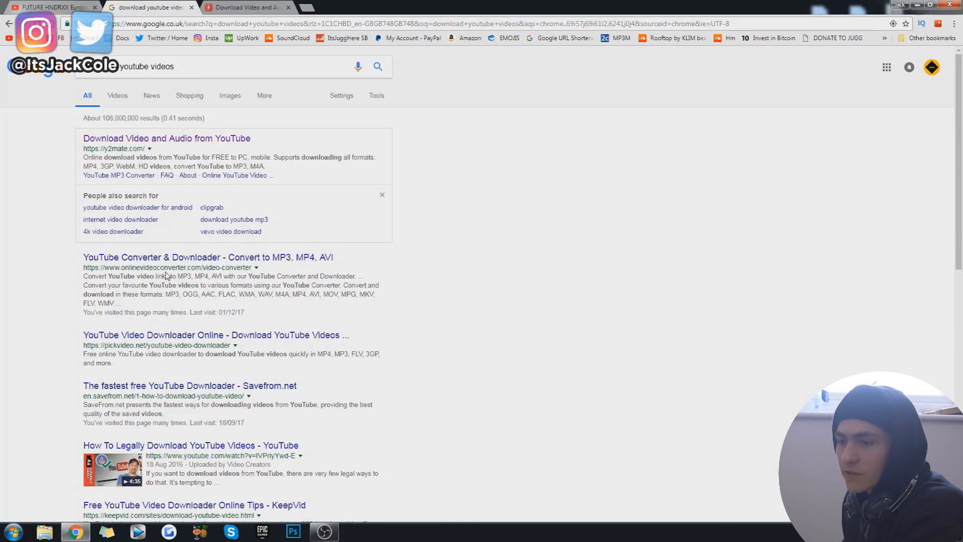
left_click(191, 7)
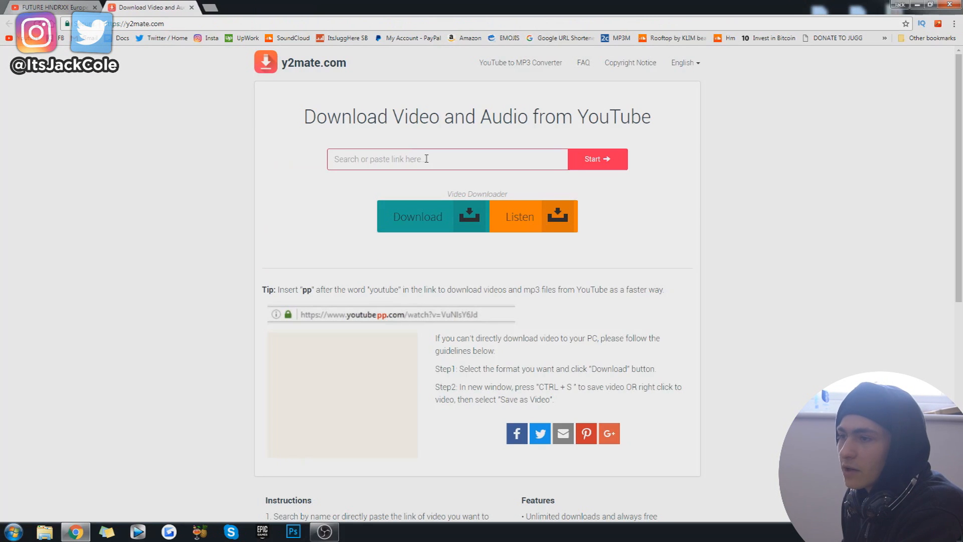
left_click(425, 152)
key("ctrl+v")
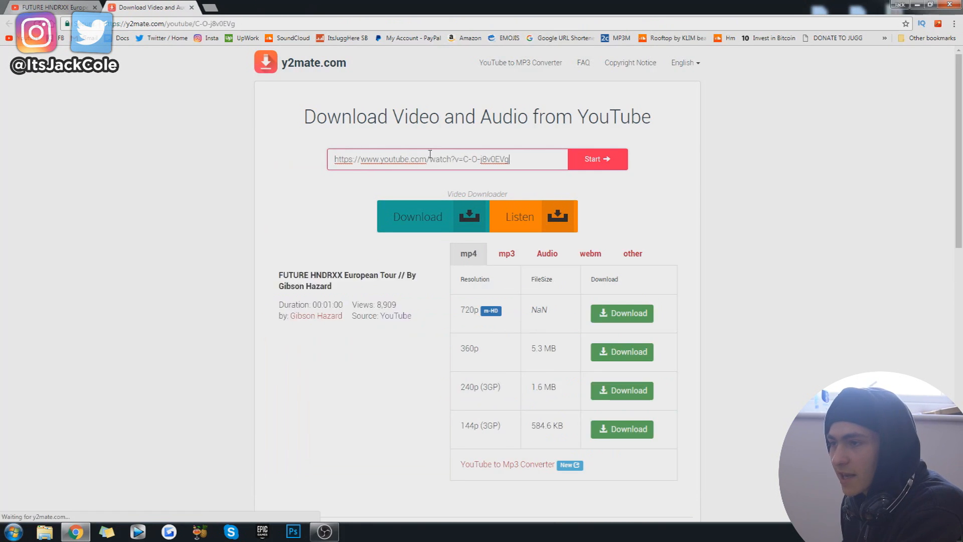
left_click(600, 167)
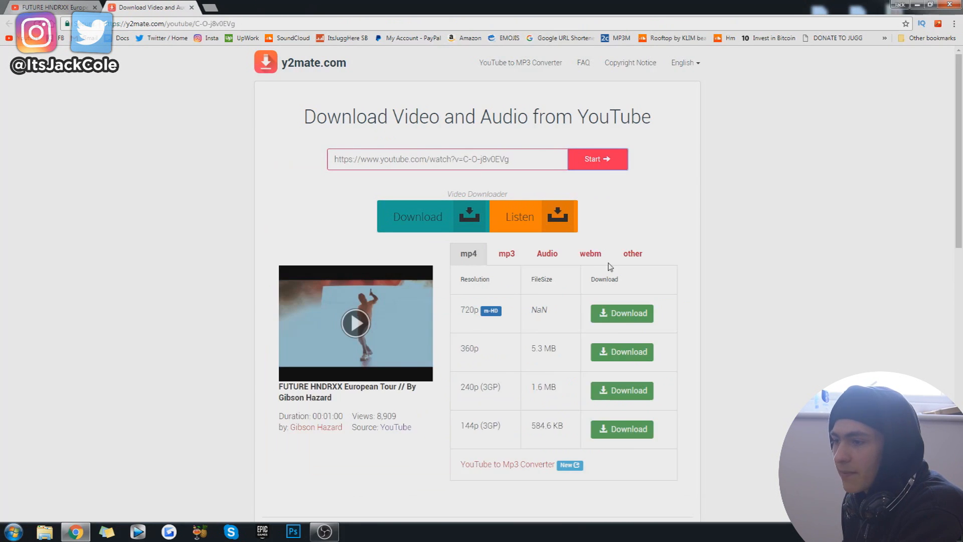
Step: Download the video as a 720p mp4 and dismiss the share request
left_click(621, 313)
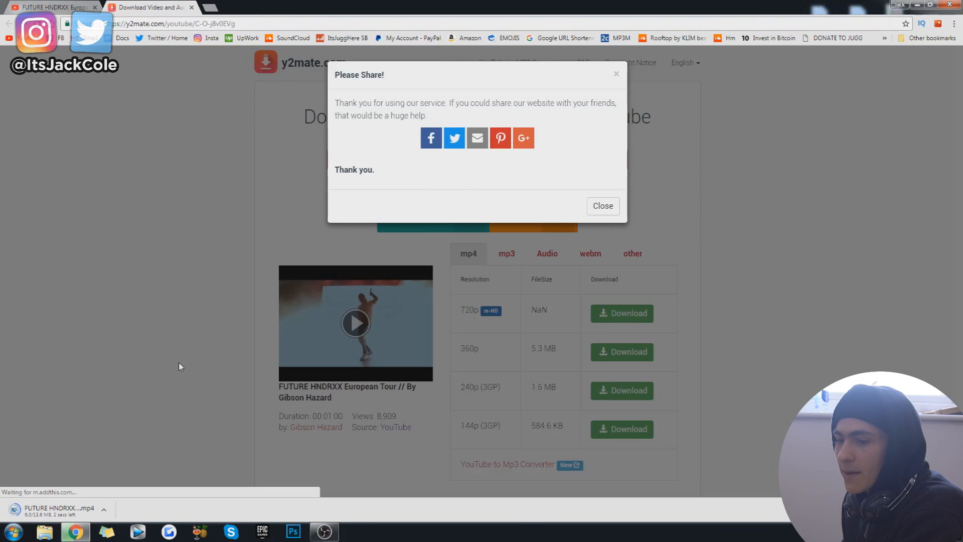
left_click(164, 213)
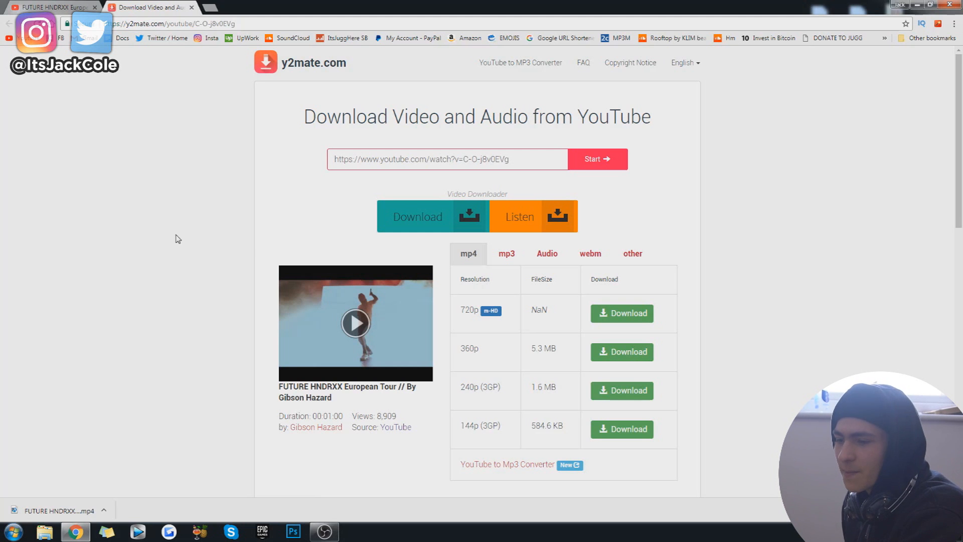
Step: Launch Adobe Premiere Pro and open the recent Mess Around Project, cancelling the relinking of missing media
left_click(3, 535)
left_click(65, 253)
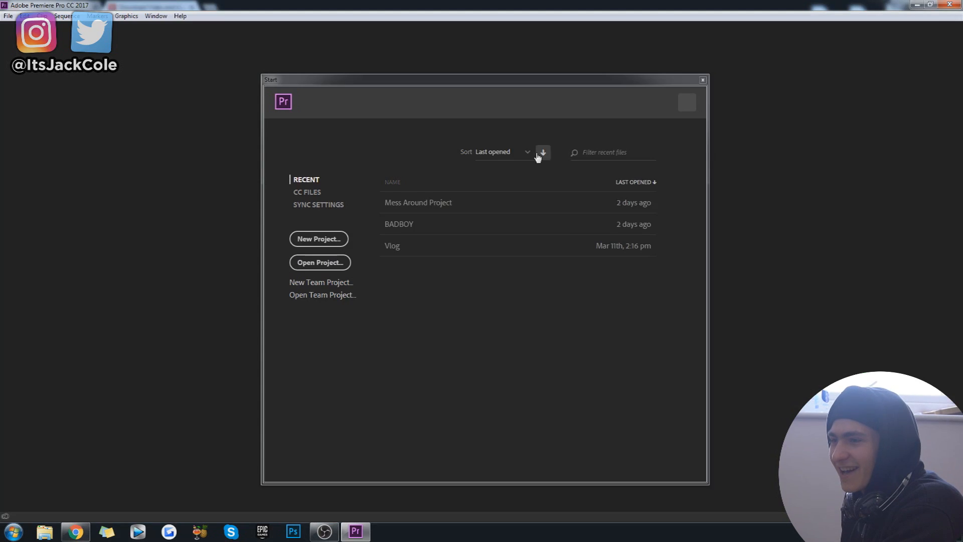
left_click(457, 207)
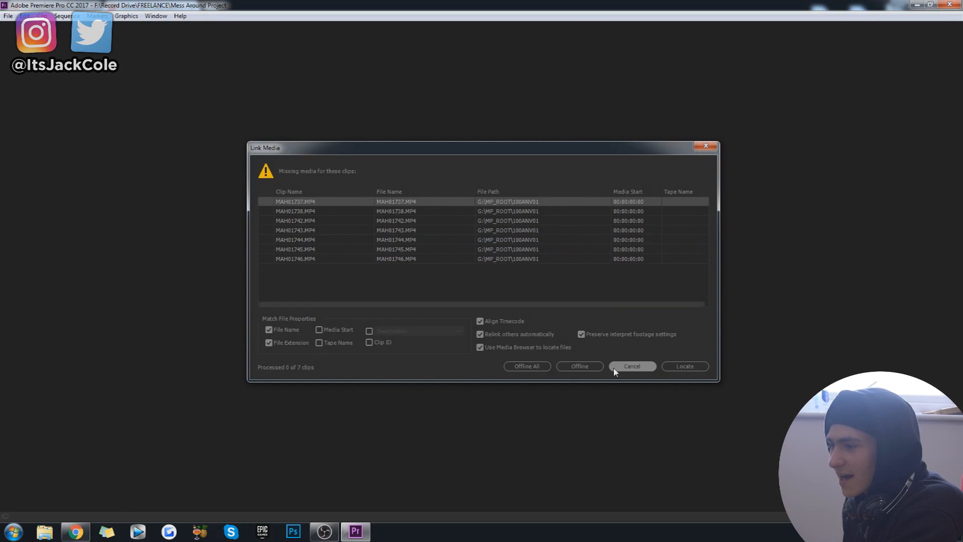
left_click(633, 366)
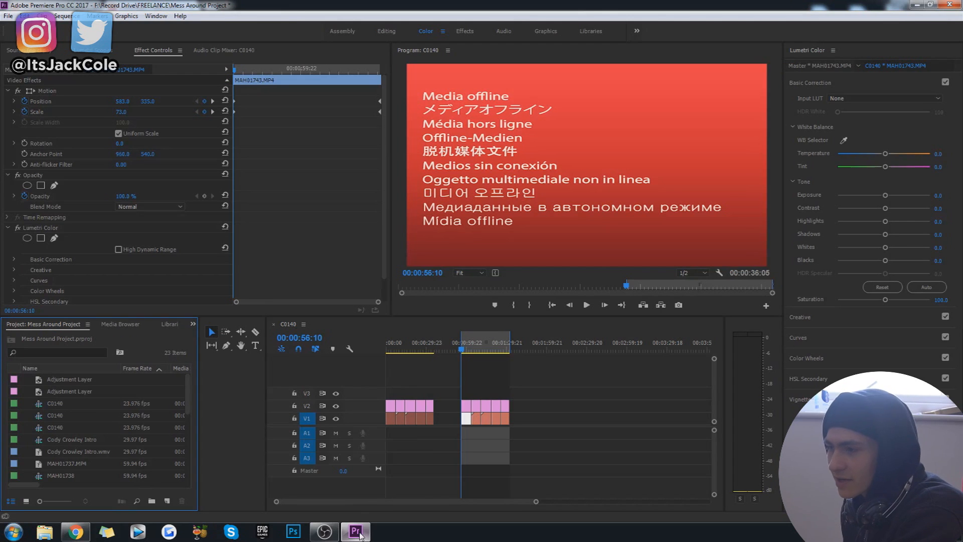
Step: Close the C0140 sequence and bring the downloaded FUTURE HNDRXX mp4 from Chrome into Premiere Pro's empty timeline as a new sequence
left_click(426, 369)
left_click(273, 324)
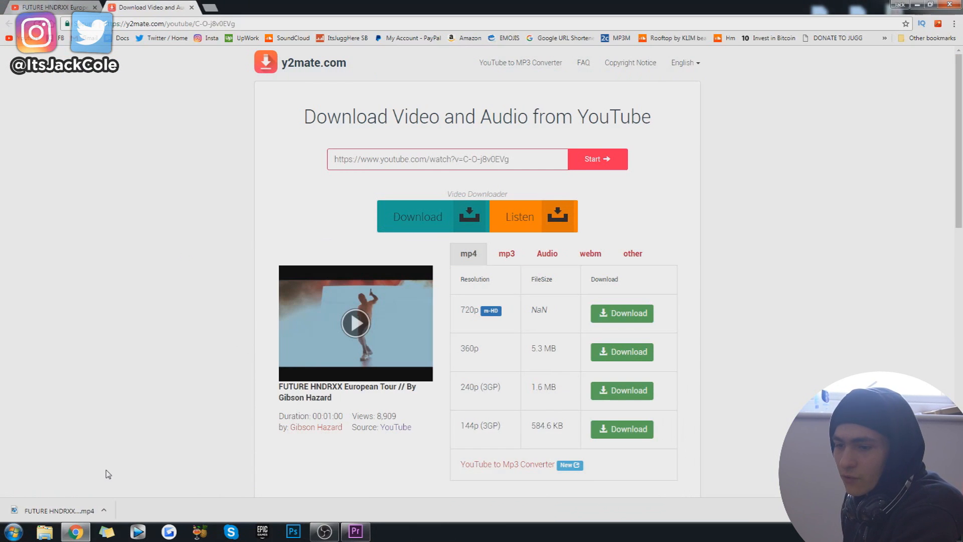
left_click_drag(55, 510, 466, 388)
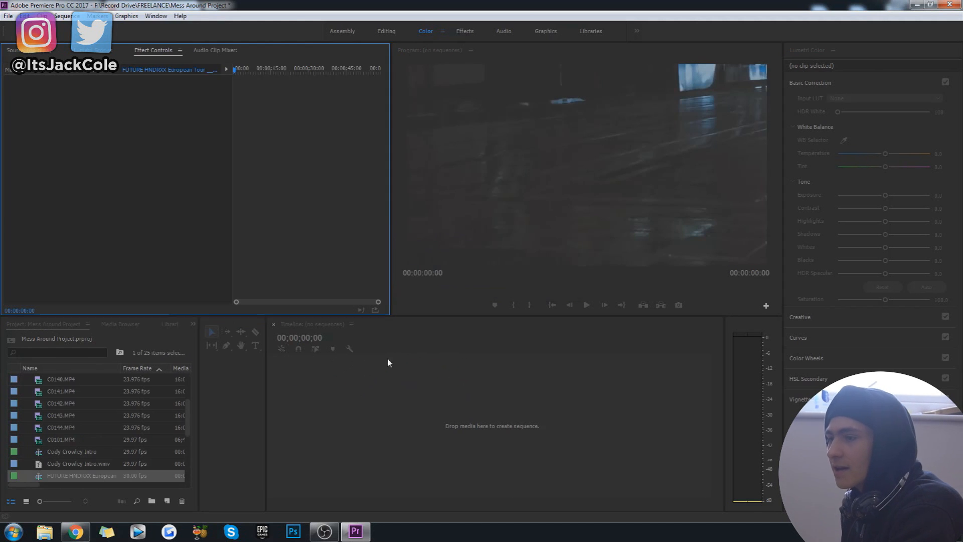
left_click(471, 274)
left_click(472, 285)
left_click(592, 379)
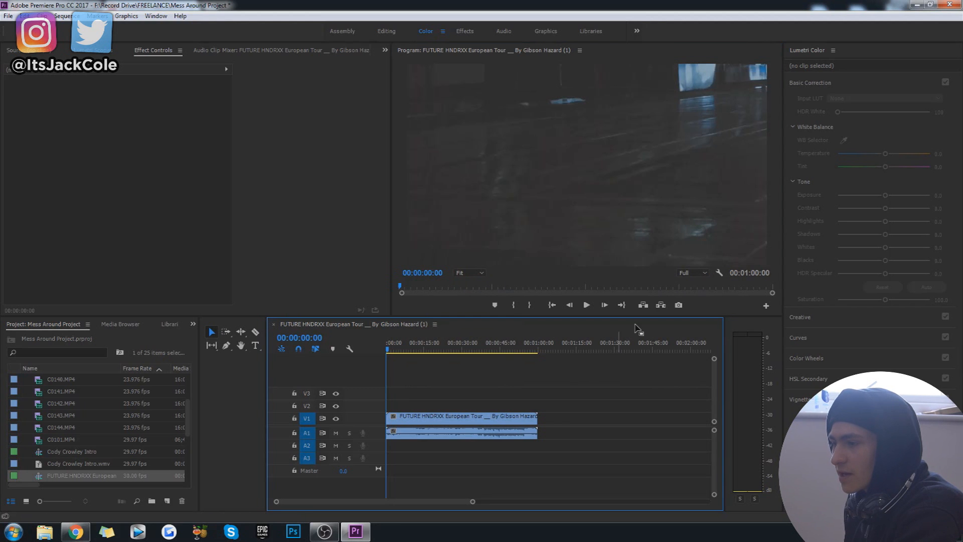
Step: Move the playhead to 00:00:13:06, on the shot of the performer pointing towards the crowd
left_click(390, 350)
left_click_drag(390, 350, 421, 359)
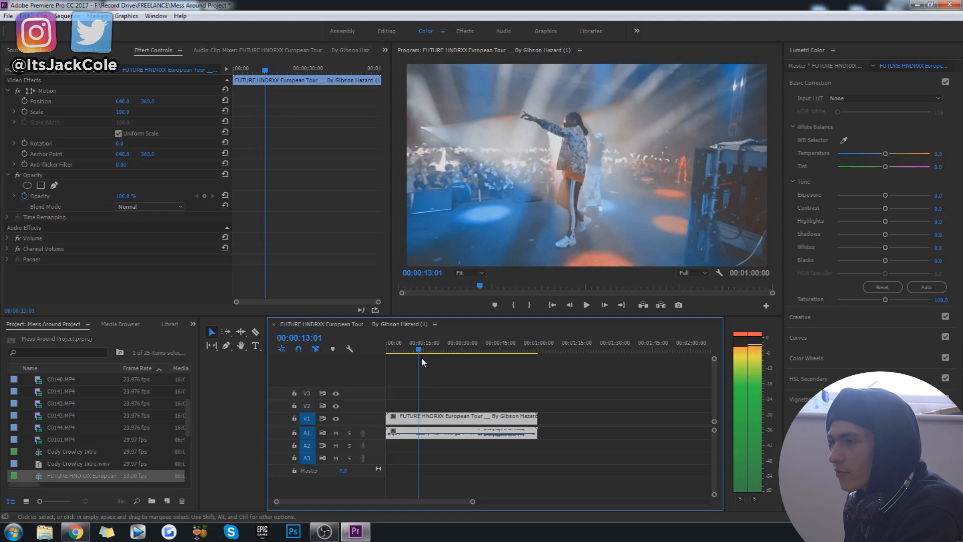
key("Right")
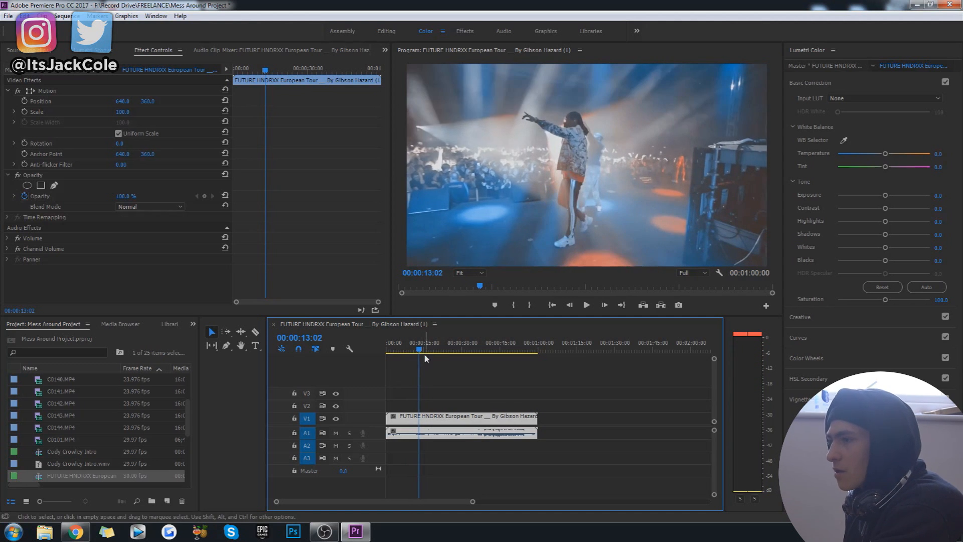
key("Right")
key("Right")
key("Right")
key("Right")
key("Right")
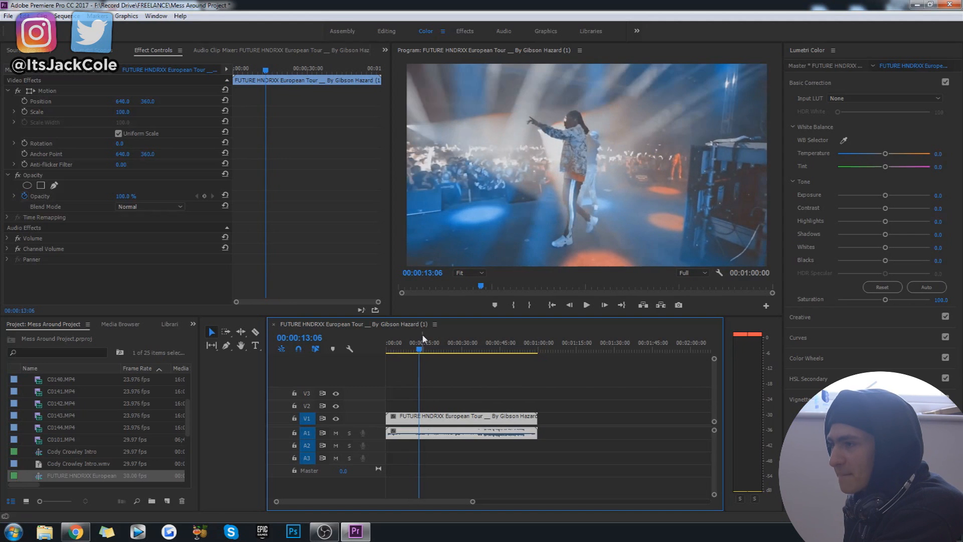
Step: Advance the playhead to the wide stage shot at 00:00:13:11 and set the sequence's In point there
key("Right")
key("Right")
key("Right")
key("Right")
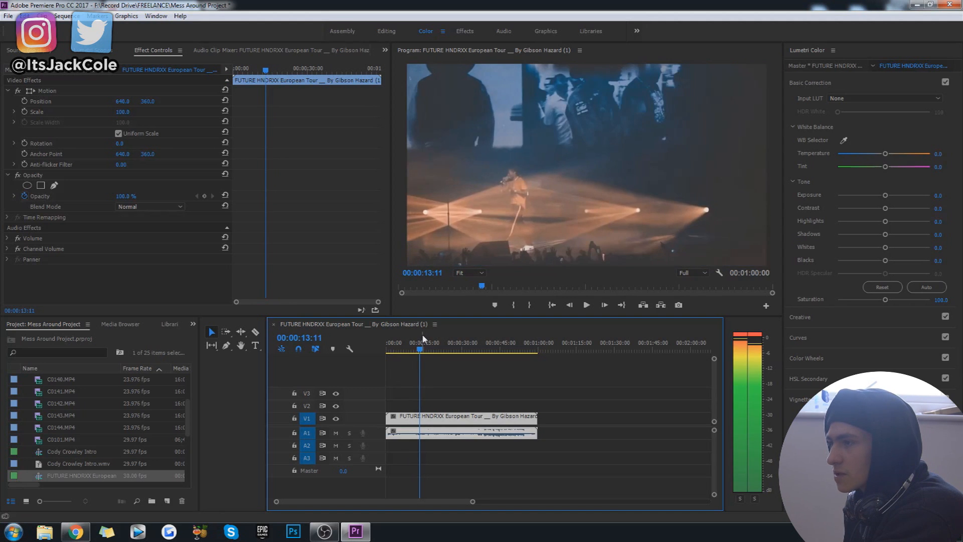
key("i")
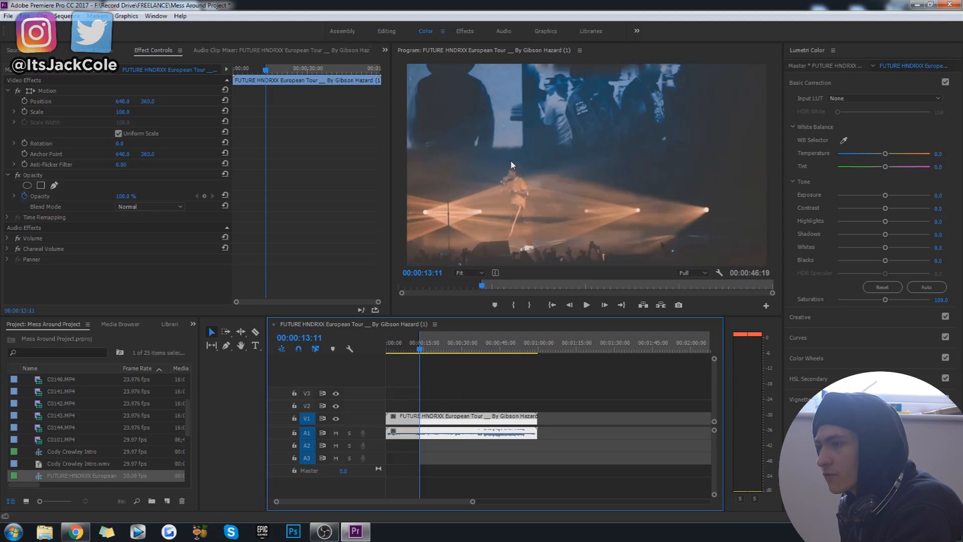
Step: Play the transition from the wide stage shot through the skull pass to the mirror shot several times, pausing on the skull at 00:00:15:15
key("space")
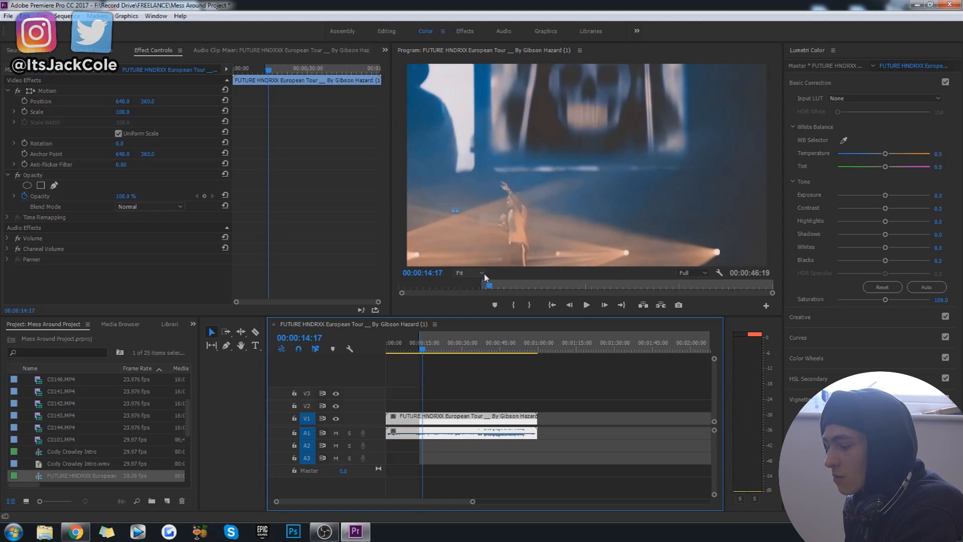
key("space")
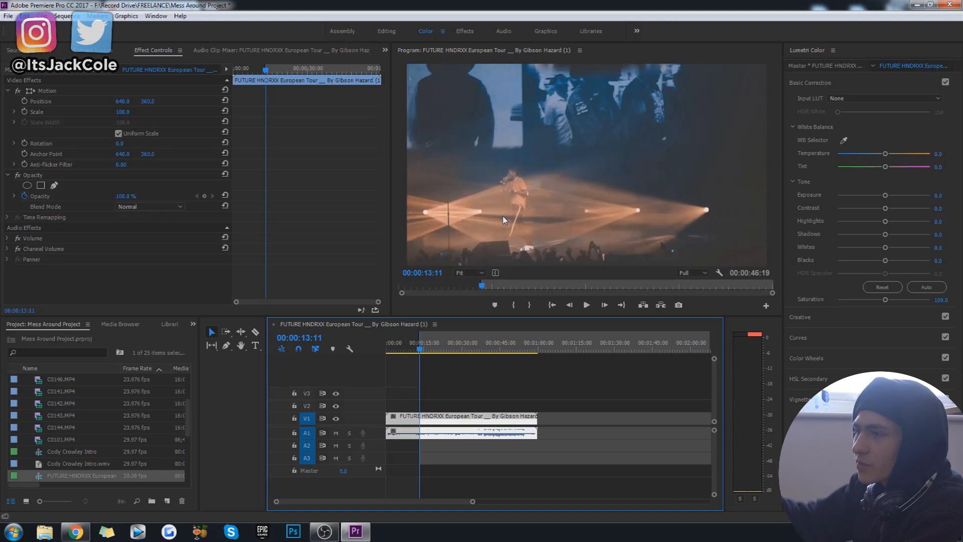
key("space")
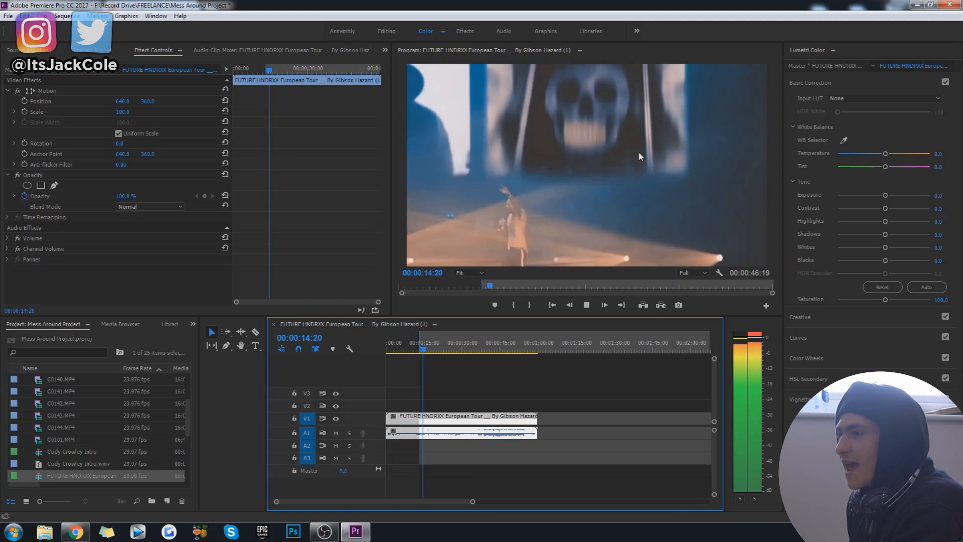
key("space")
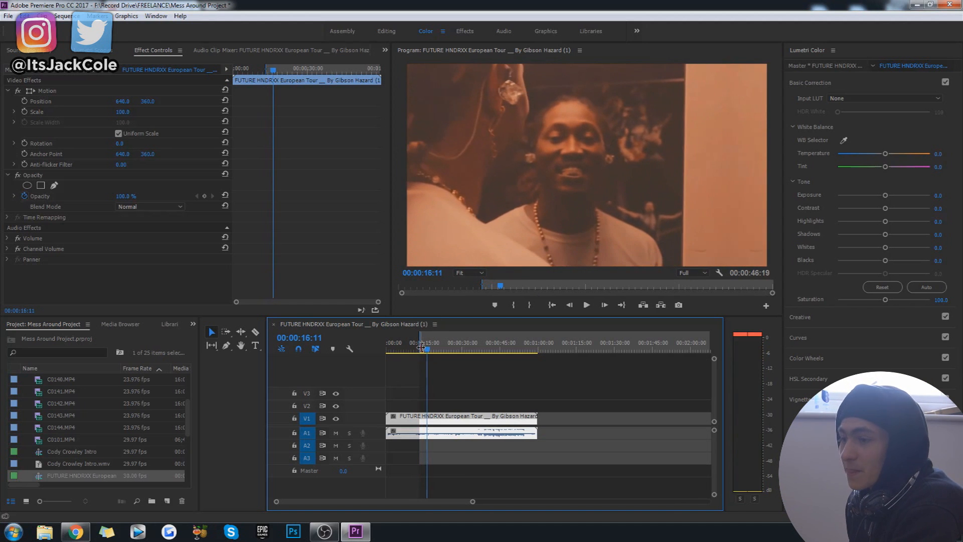
left_click(421, 347)
key("space")
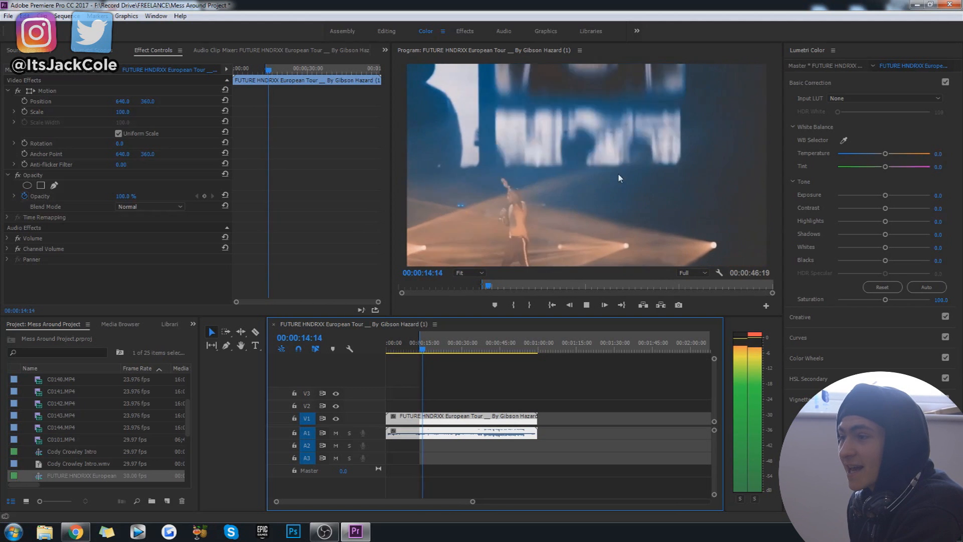
key("space")
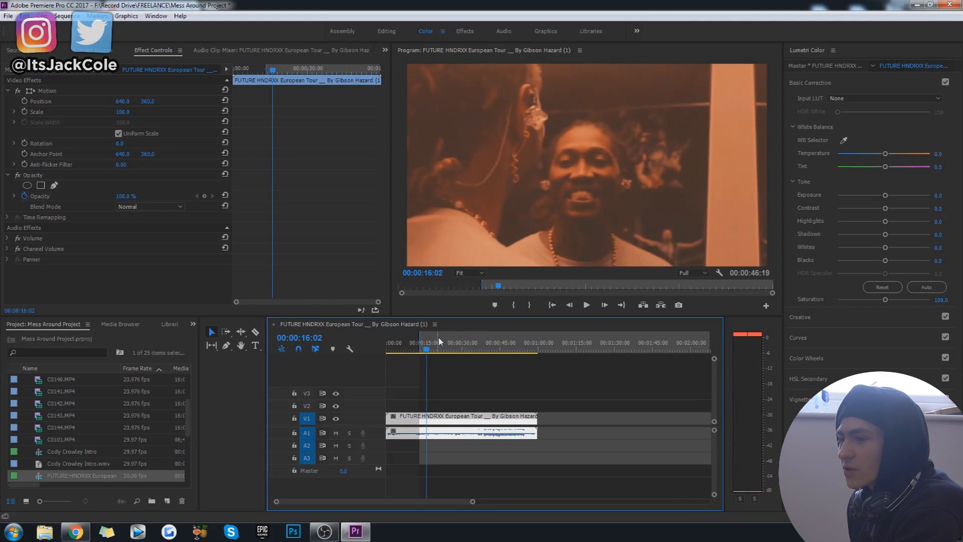
left_click(421, 347)
key("space")
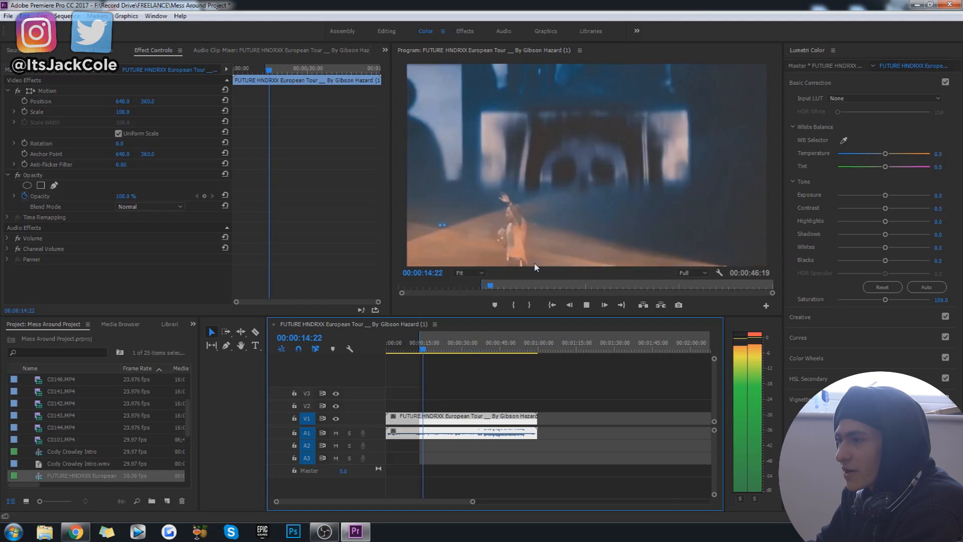
key("space")
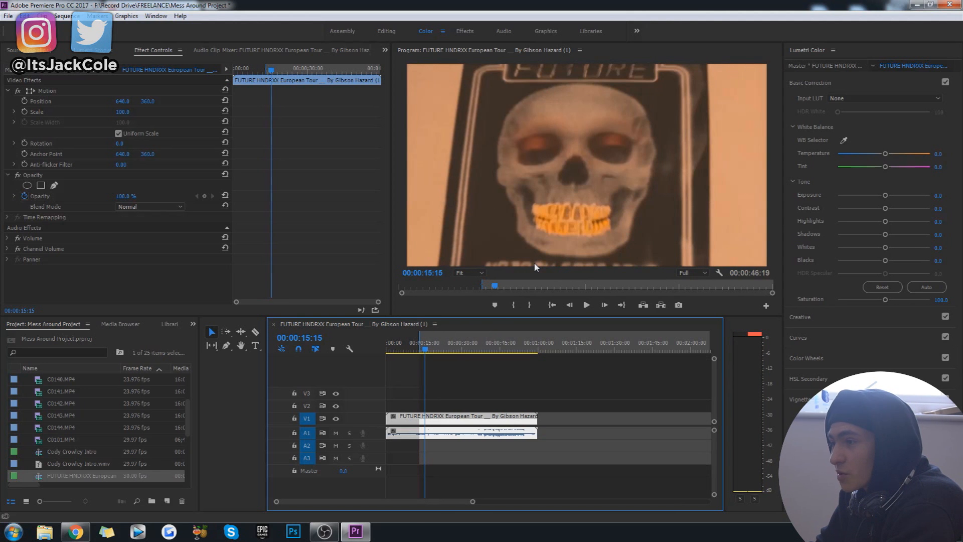
Step: Step backwards frame by frame from the skull pass to the stage shot at 00:00:14:21, examining how the camera moves up over the screens
key("Left")
key("Left")
key("Left")
key("Left")
key("Left")
key("Left")
key("Left")
key("Left")
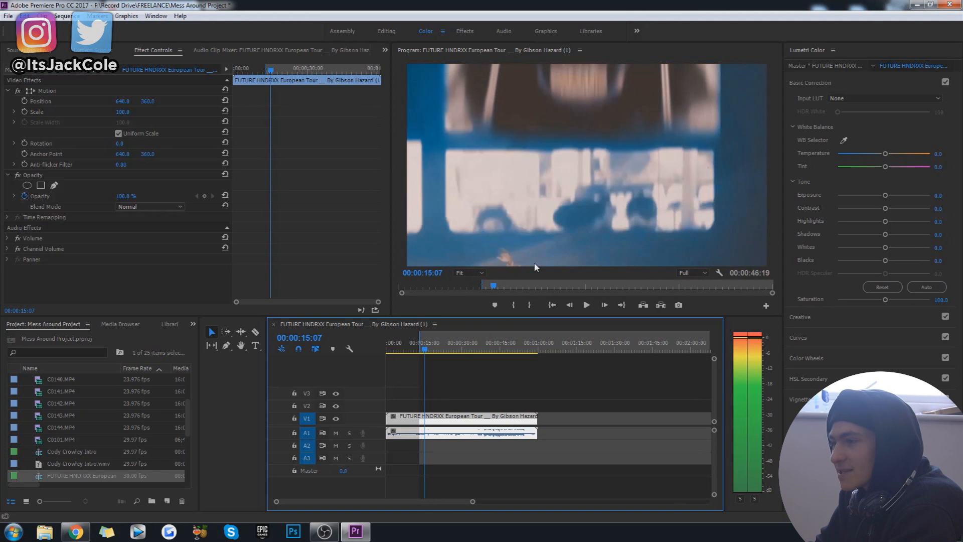
key("Left")
key("Left")
key("Left")
key("Left")
key("Left")
key("Left")
key("Left")
key("Left")
key("Left")
key("Left")
key("Left")
key("Left")
key("Left")
key("Left")
key("Left")
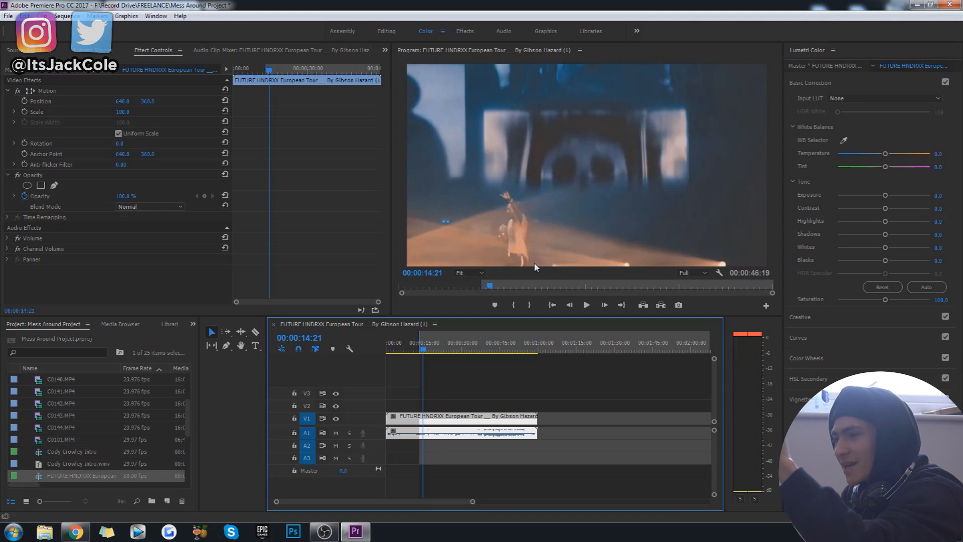
Step: Step forward frame by frame from the stage shot to 00:00:15:06, examining the upward move across the stage screens
key("Right")
key("Right")
key("Right")
key("Right")
key("Right")
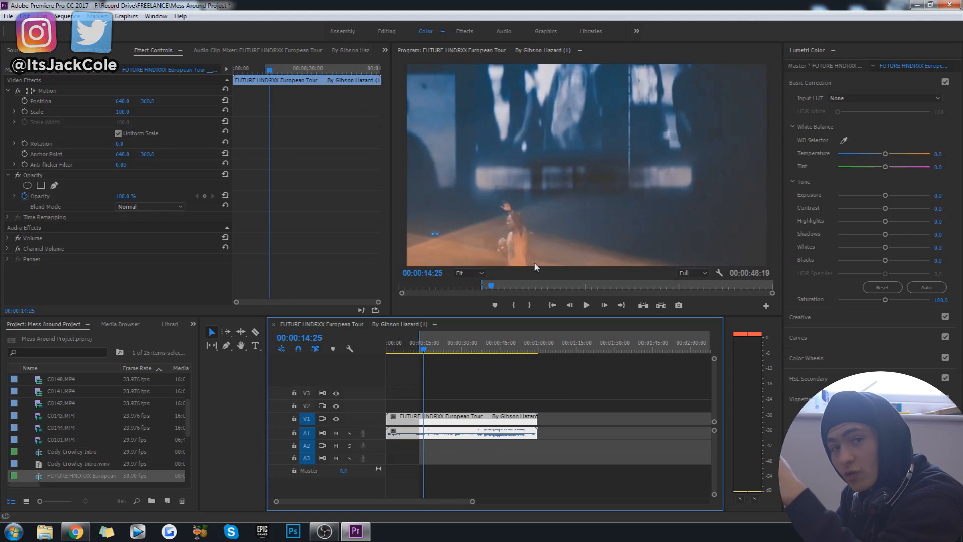
key("Right")
key("Right")
key("Right")
key("Right")
key("Right")
key("Right")
key("Right")
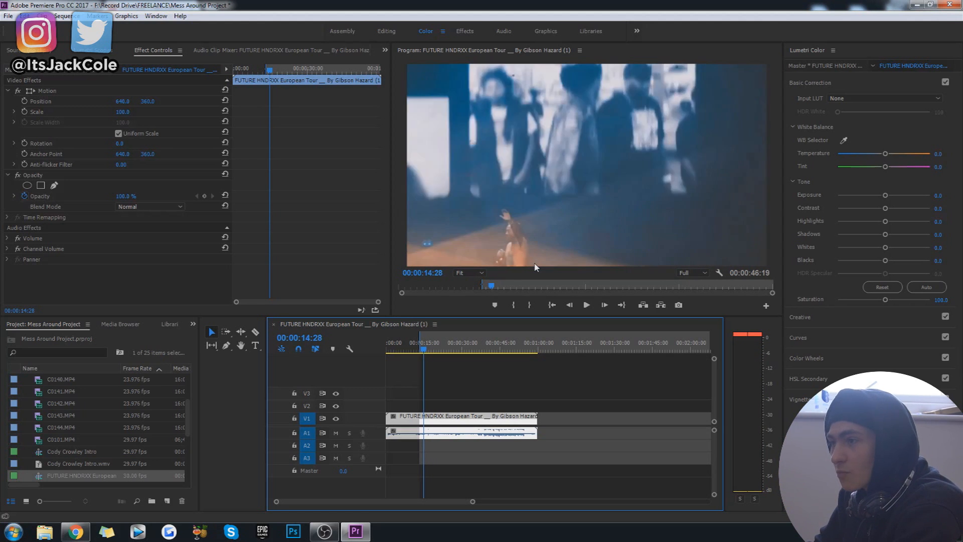
key("Right")
key("Right")
key("Right")
key("Right")
key("Right")
key("Right")
key("Right")
key("Right")
key("Right")
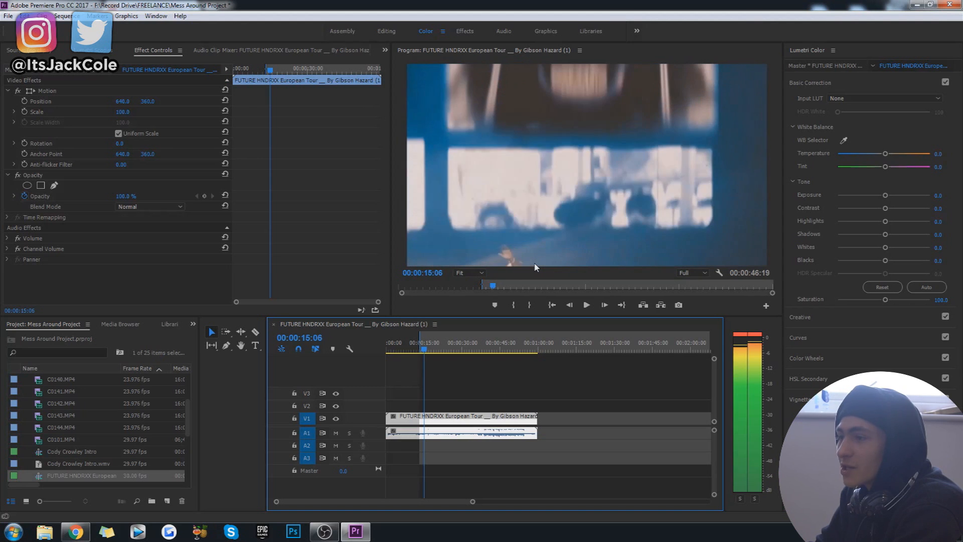
Step: Step forward frame by frame from the stage screens through the skull pass to the mirror shot at 00:00:15:23
key("Right")
key("Right")
key("Right")
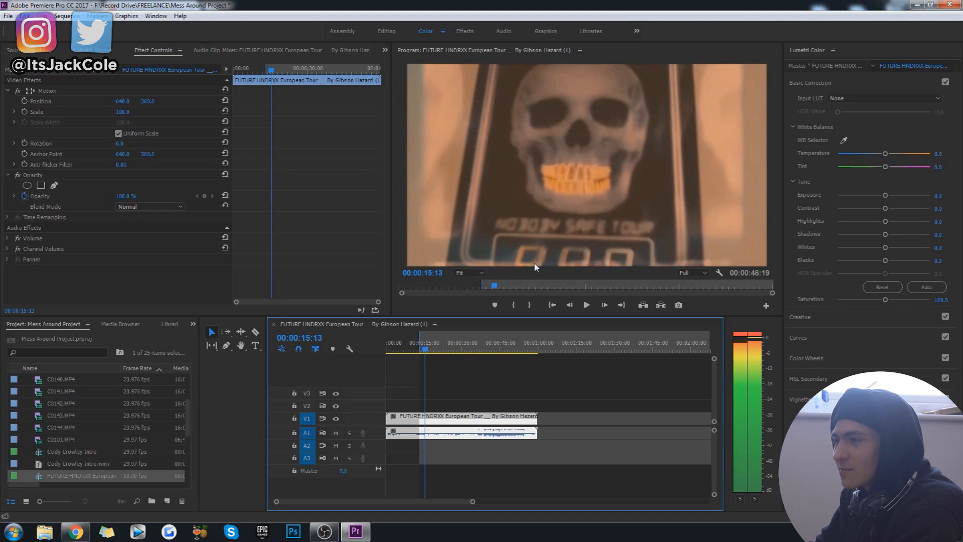
key("Right")
key("Right")
key("Right")
key("Right")
key("Right")
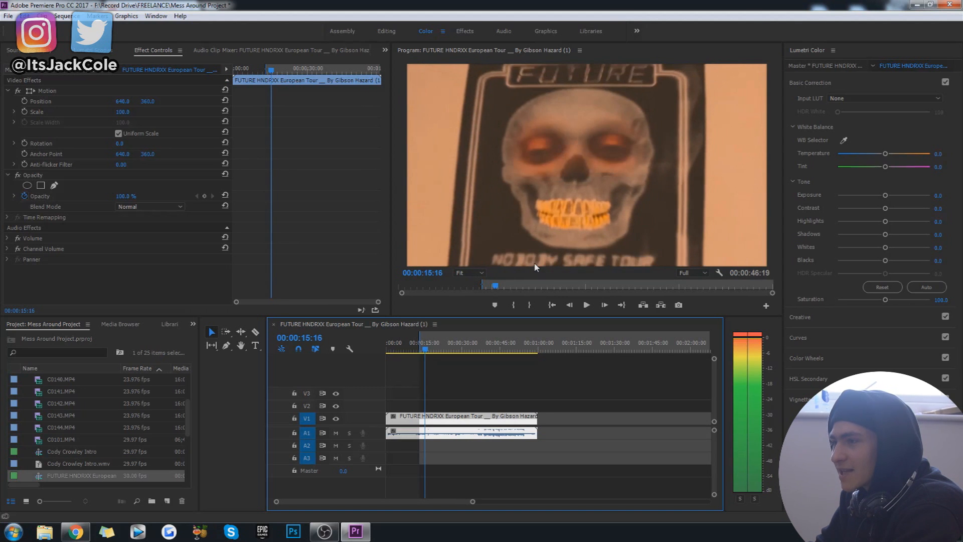
key("Right")
key("Right")
key("Right")
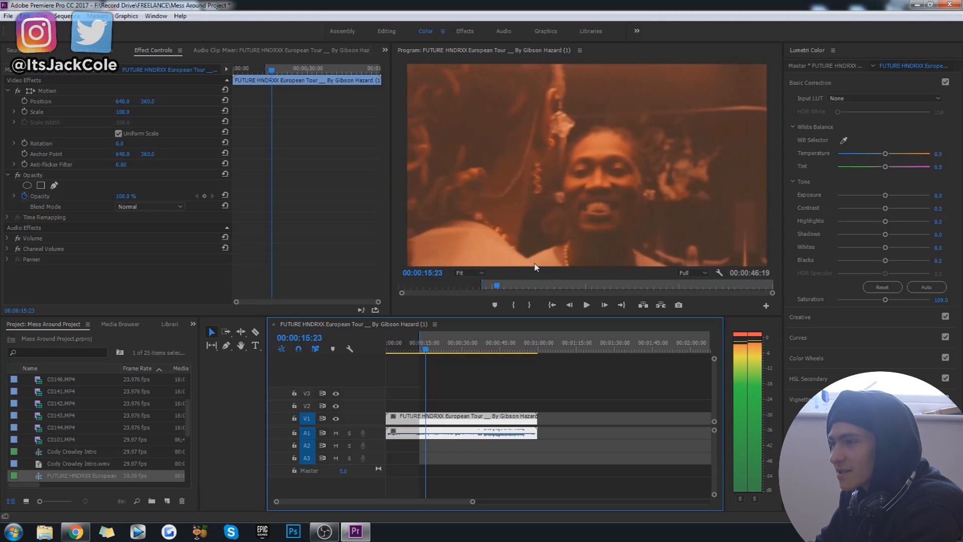
Step: Step back from the mirror shot to the skull pass at 00:00:15:14
key("Left")
key("Left")
key("Left")
key("Left")
key("Left")
key("Left")
key("Left")
key("Left")
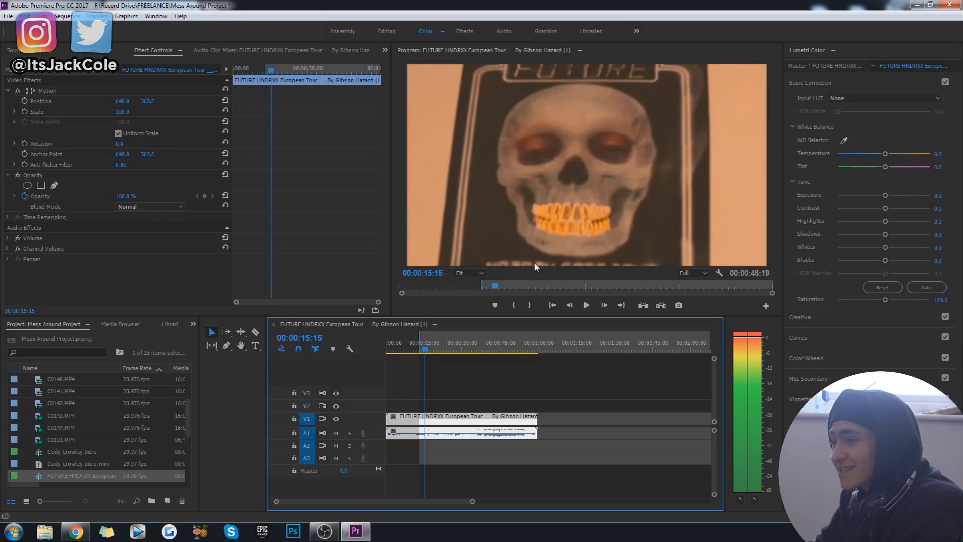
key("Left")
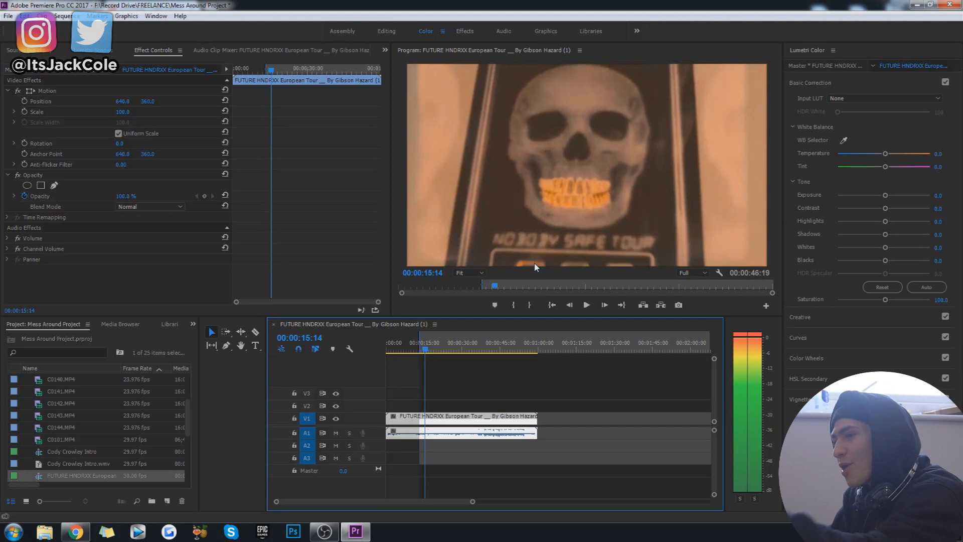
Step: Step forward frame by frame from the skull pass into the mirror shot, examining how the skull blends into the performer's face
key("Right")
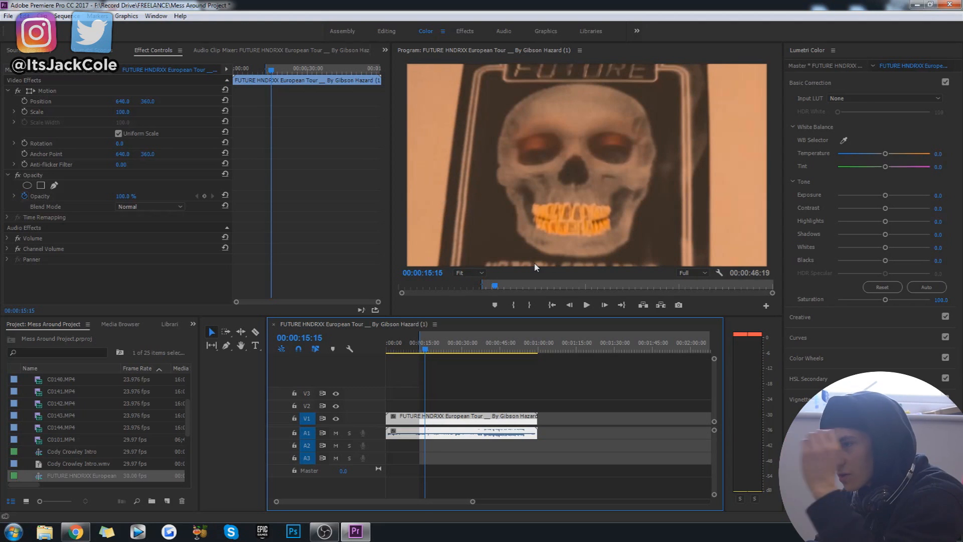
key("Right")
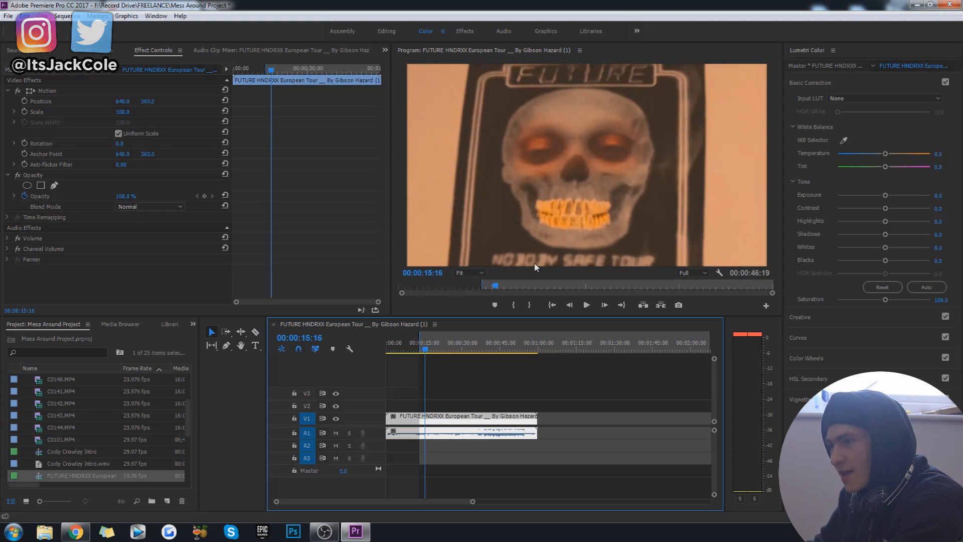
key("Right")
key("Right")
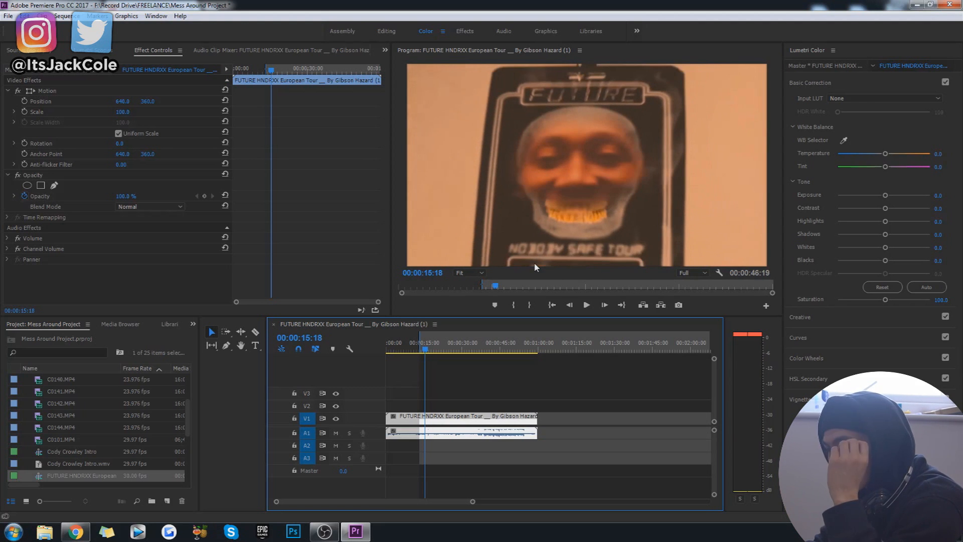
key("Right")
key("Right")
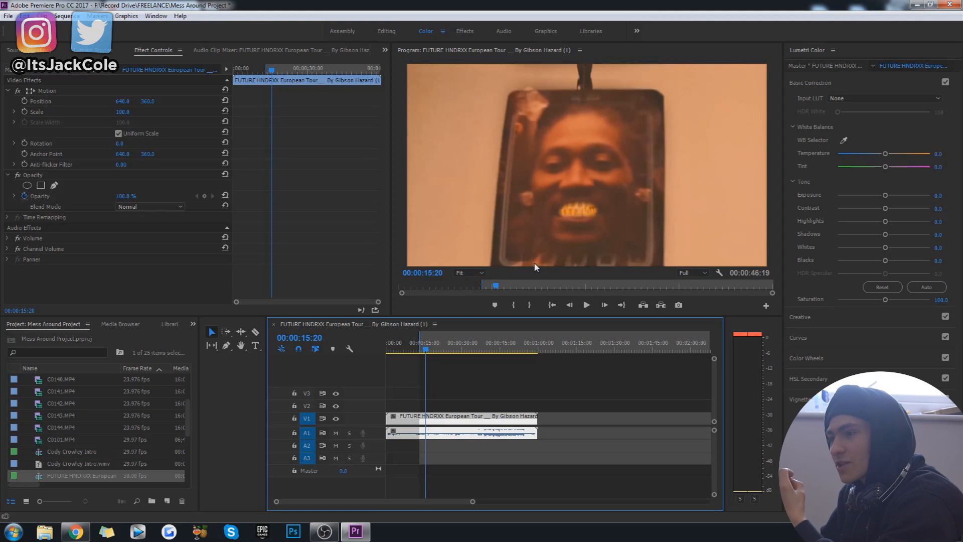
key("Right")
key("Right")
key("Right")
Step: Step back frame by frame from the mirror shot to 00:00:15:11, examining where the skull pass overlaps the stage screens
key("Left")
key("Left")
key("Left")
key("Left")
key("Left")
key("Left")
key("Left")
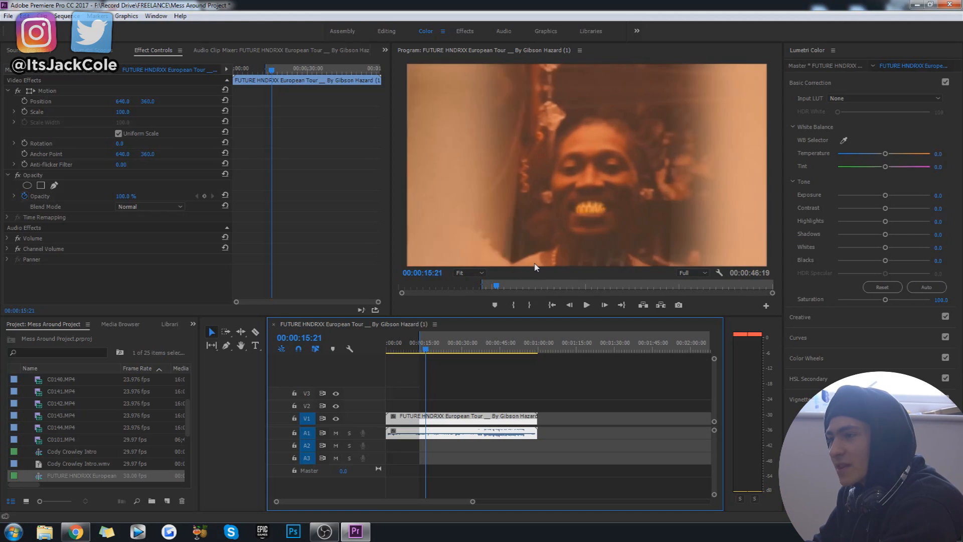
key("Left")
key("Left")
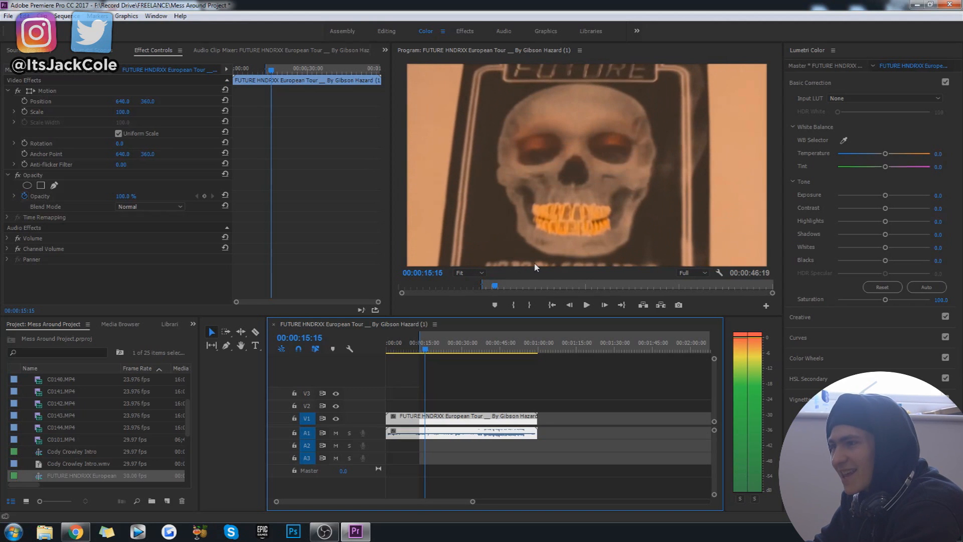
key("Left")
key("Left")
key("Left")
key("Left")
key("Left")
key("Left")
key("Left")
key("Left")
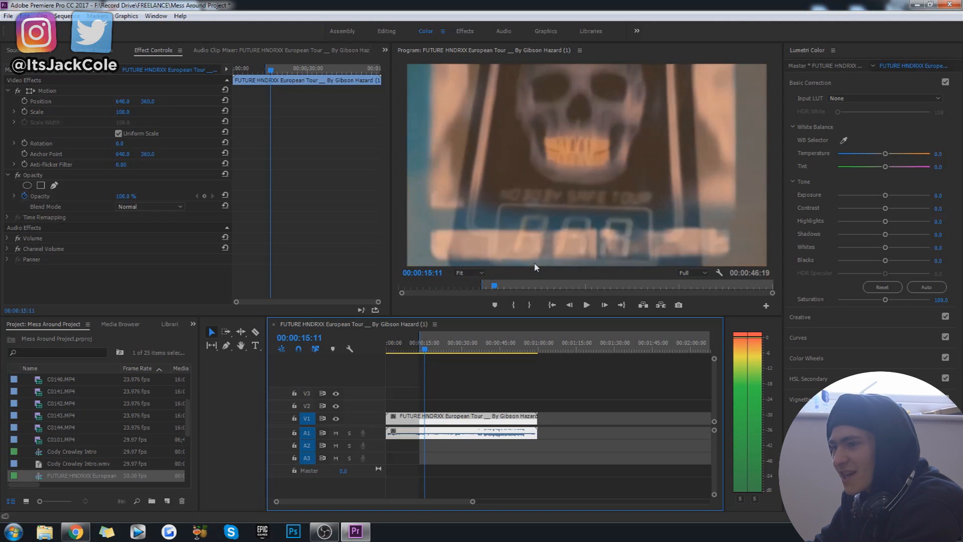
Step: Play on into the mirror shot, return the playhead to the In point, and replay the transition, stopping at 00:00:15:11
key("j")
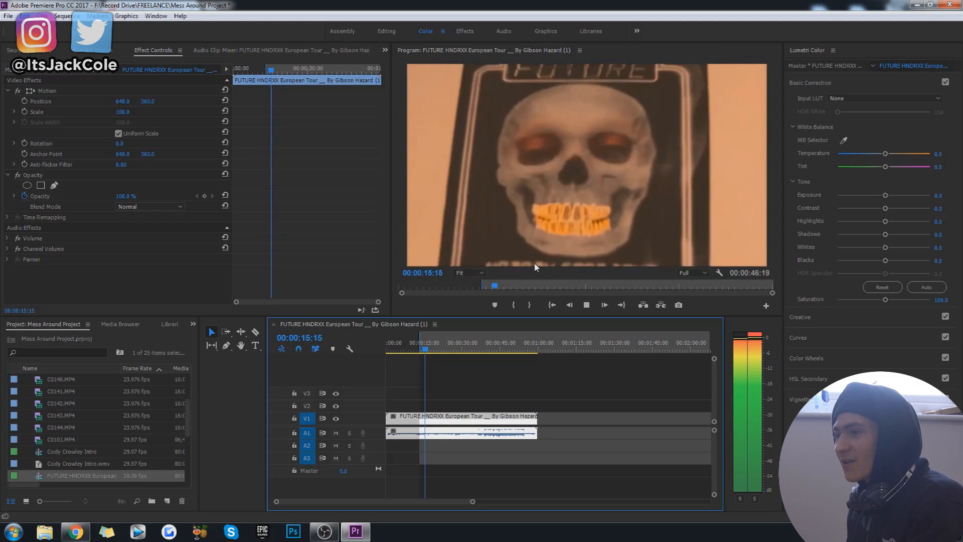
key("k")
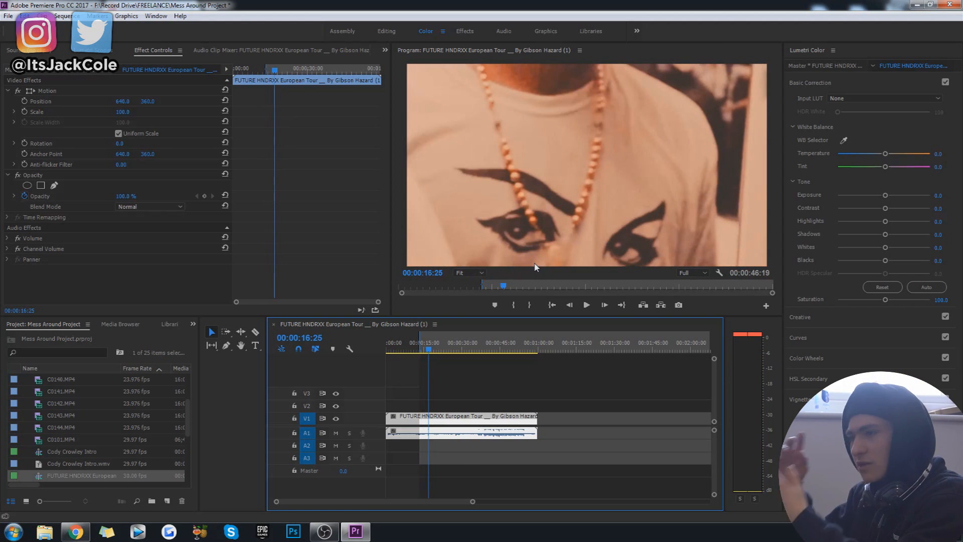
key("shift+i")
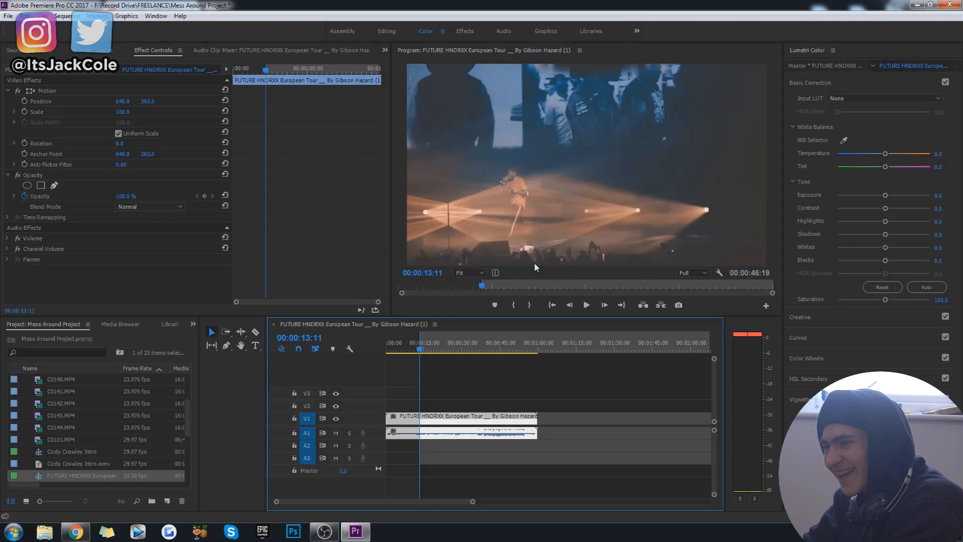
key("space")
key("space")
key("space")
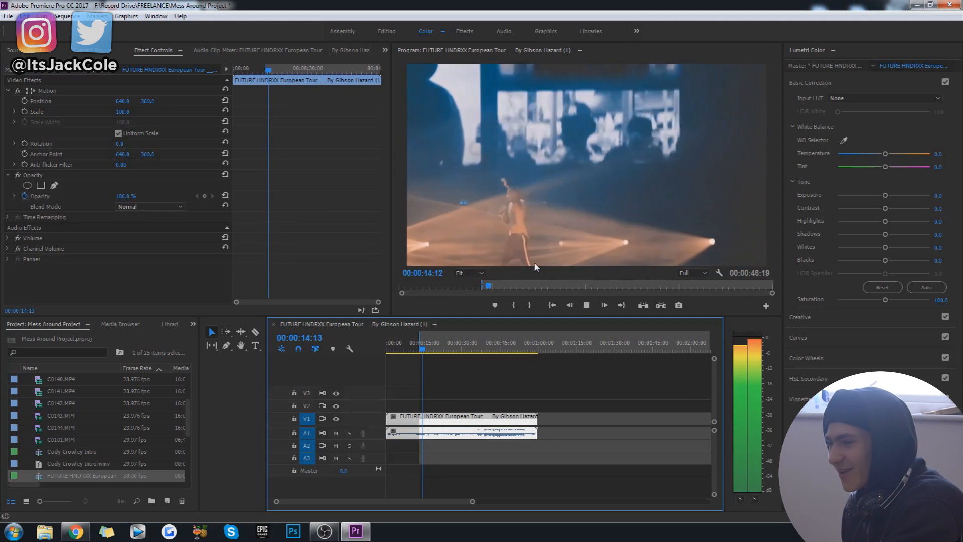
key("space")
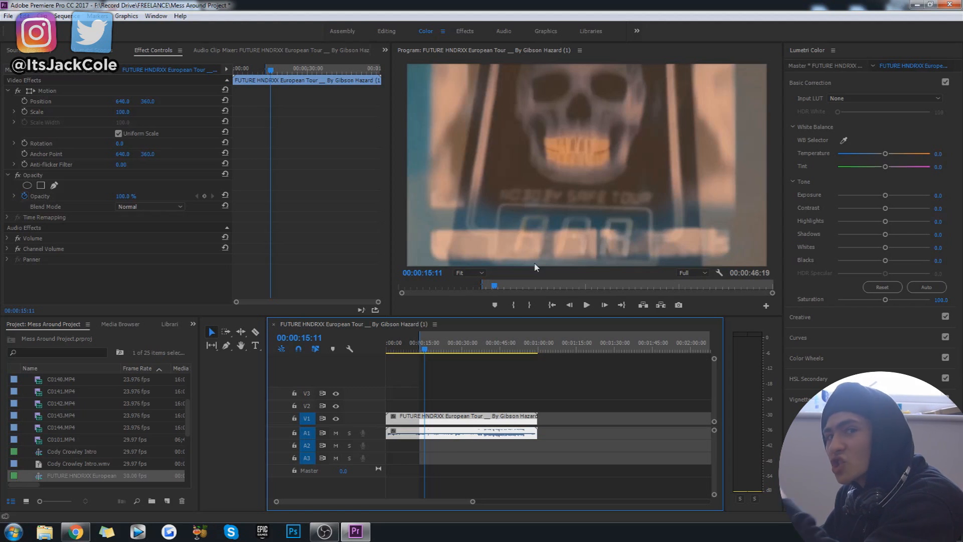
Step: Step forward frame by frame from 00:00:15:11 through the blend of the skull and the performer's face
key("Right")
key("Right")
key("Right")
key("Right")
key("Right")
key("Right")
key("Right")
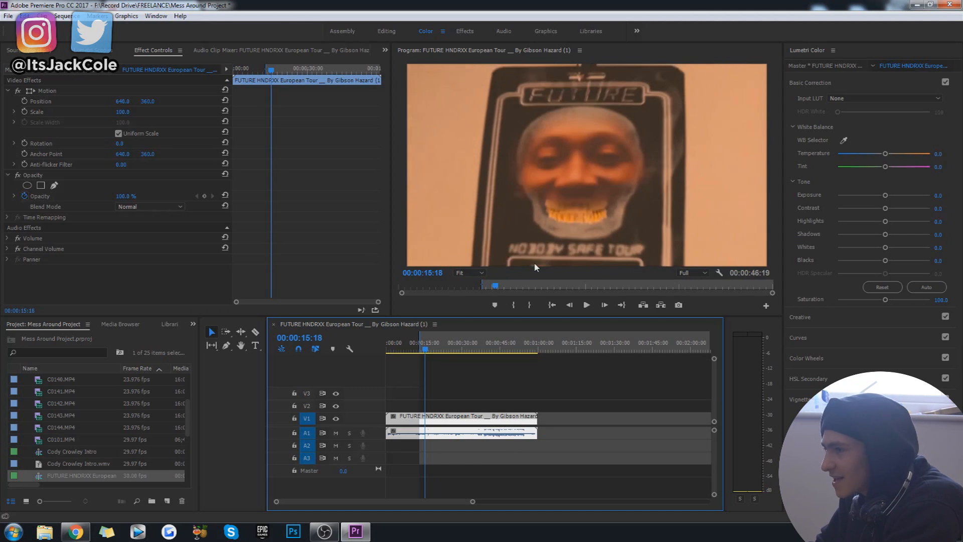
key("Right")
key("Right")
key("Right")
key("Right")
key("Right")
key("Right")
key("Right")
Step: Step back to 00:00:15:10 and replay the transition from there, stopping on the mirror shot at 00:00:16:10
key("Left")
key("Left")
key("Left")
key("Left")
key("Left")
key("Left")
key("Left")
key("Left")
key("Left")
key("Left")
key("Left")
key("Left")
key("Left")
key("Left")
key("Left")
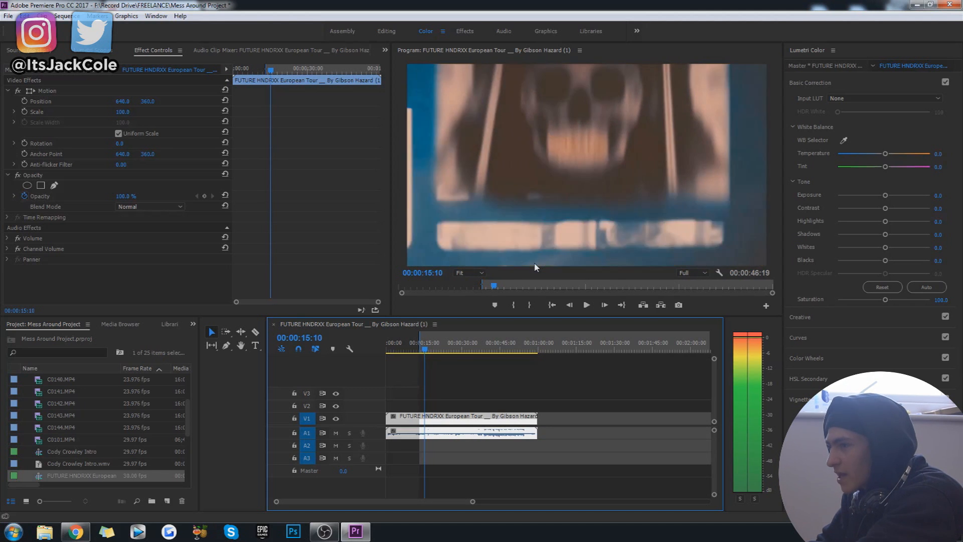
key("space")
key("space")
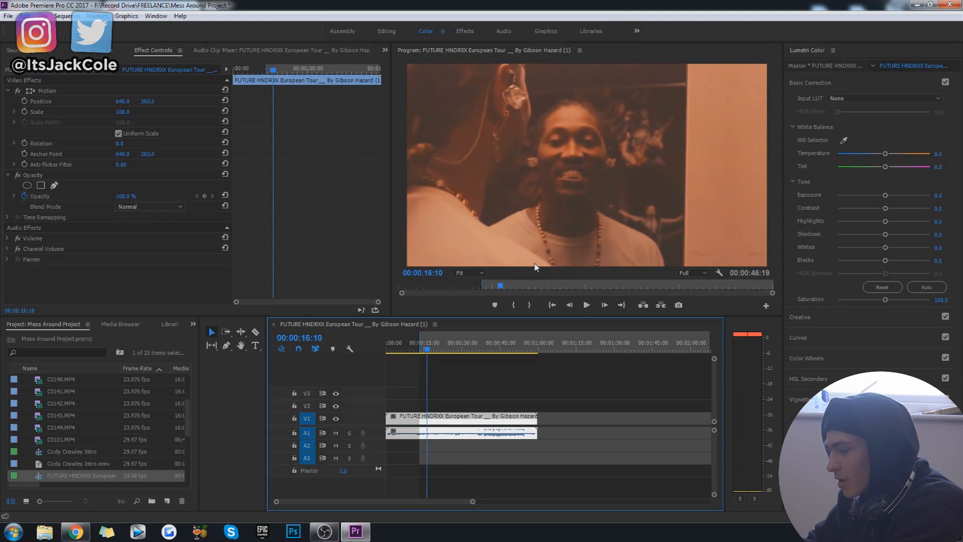
Step: Return the playhead to the In point and replay the skull transition, stopping on the mirror shot at 00:00:16:02
key("ctrl+i")
left_click(949, 6)
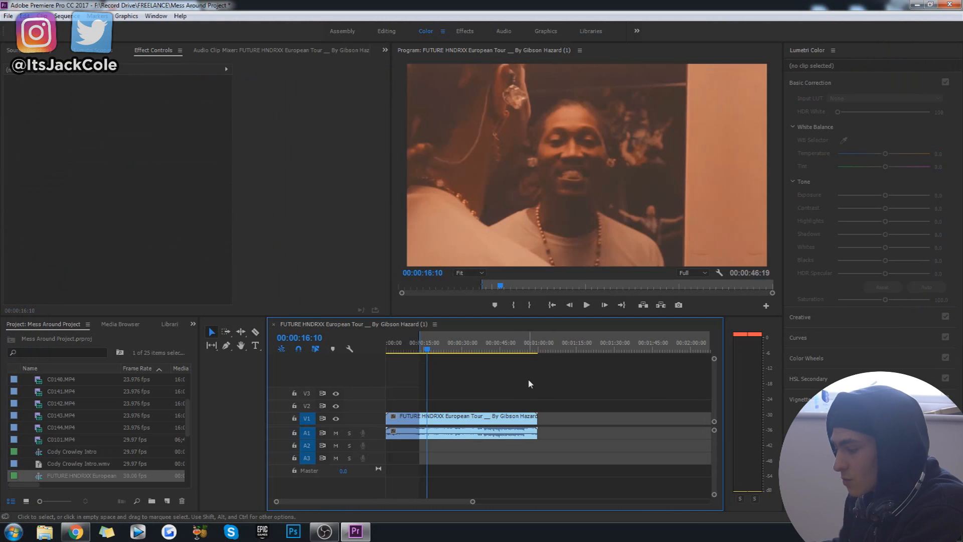
key("shift+i")
key("space")
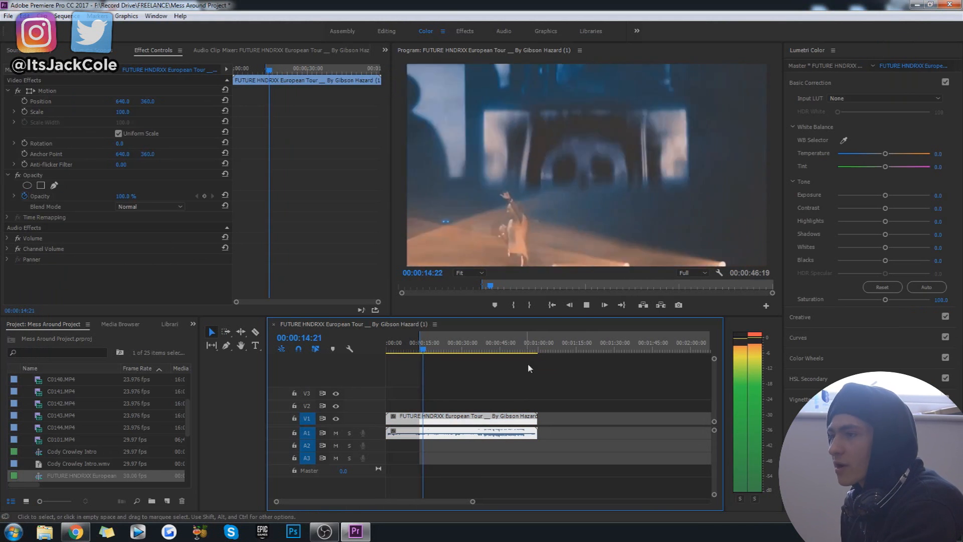
key("space")
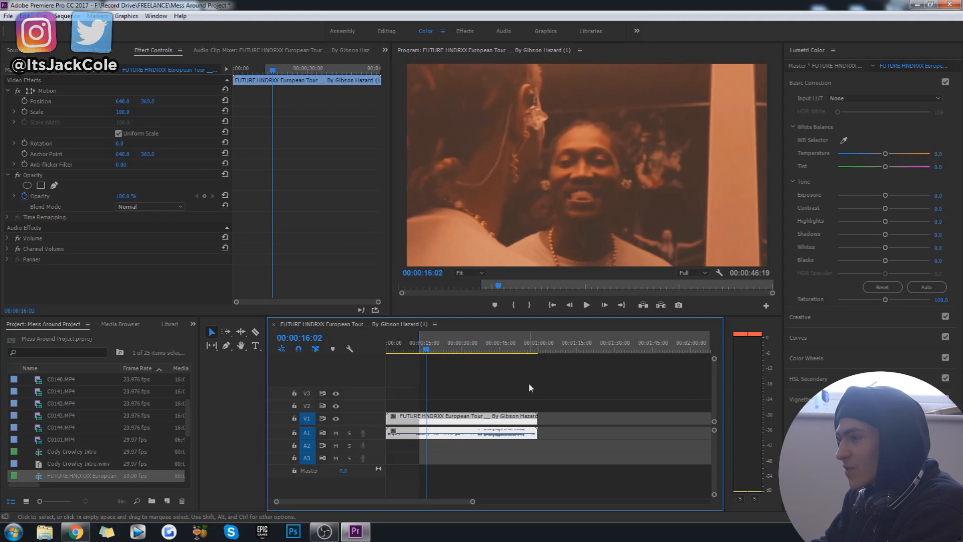
Step: Play on from the mirror shot, pausing at 00:00:19:12 and stopping on the yellow-shirt stage shot at 00:00:22:10
key("space")
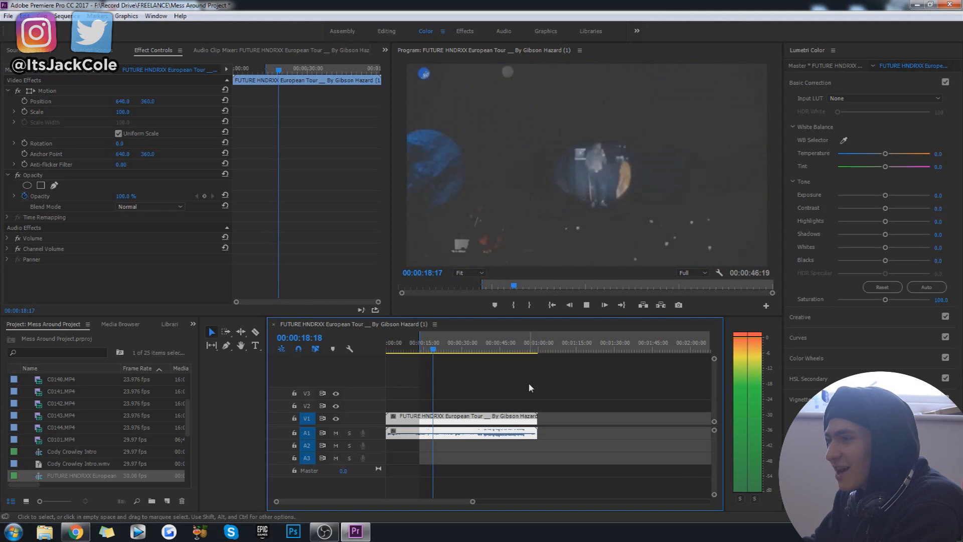
key("space")
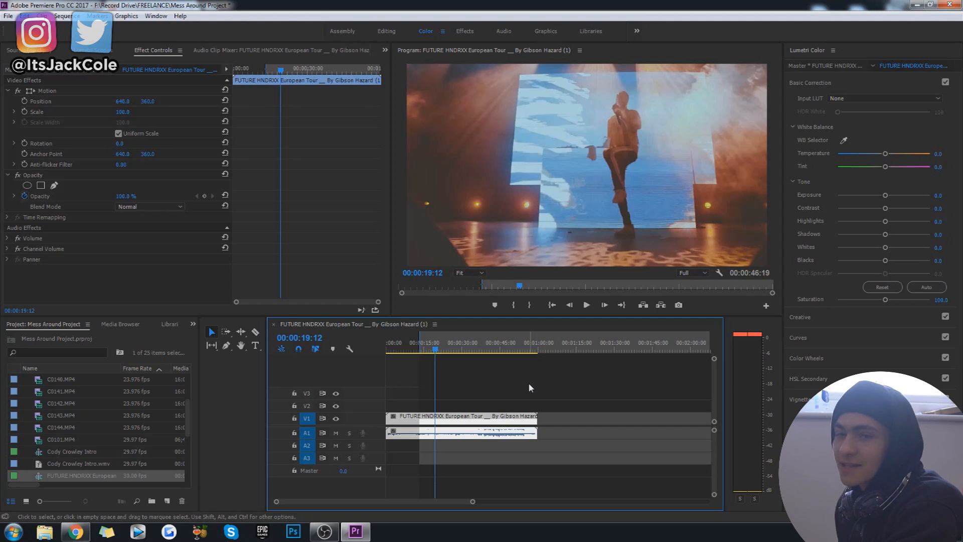
left_click(529, 386)
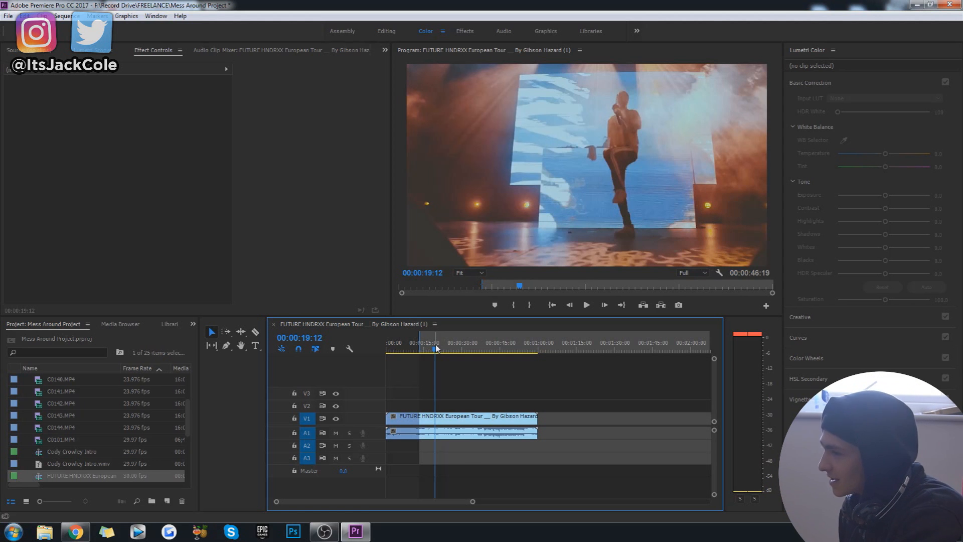
key("space")
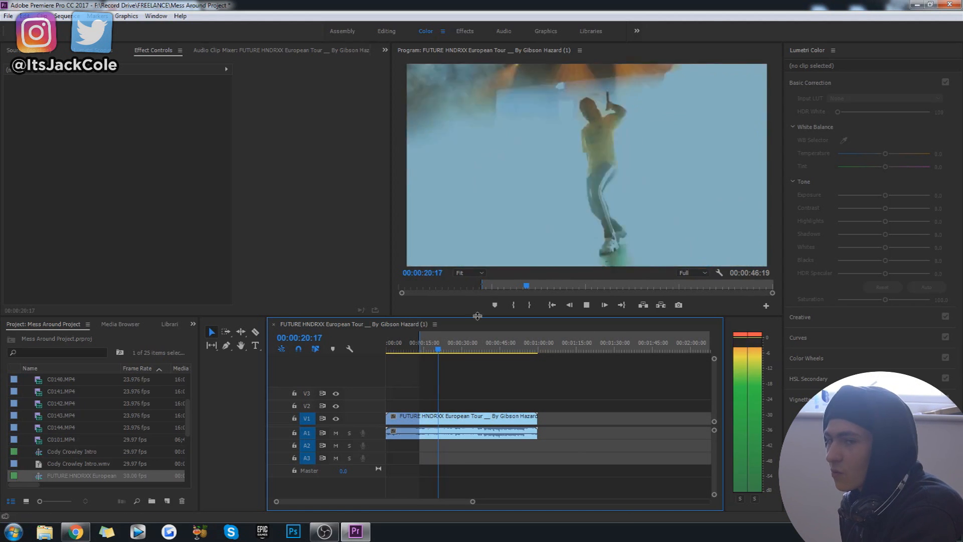
key("space")
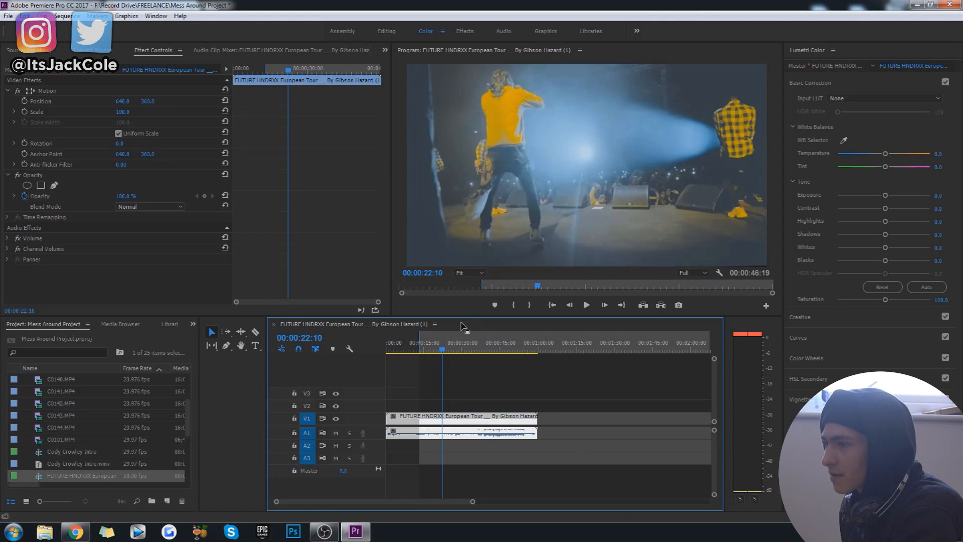
Step: Move the playhead back to 00:00:21:06, where the yellow-shirted performer stands small against the blue stage
left_click_drag(441, 349, 440, 345)
key("Left")
key("Left")
key("Left")
key("Left")
key("Left")
key("Left")
key("Left")
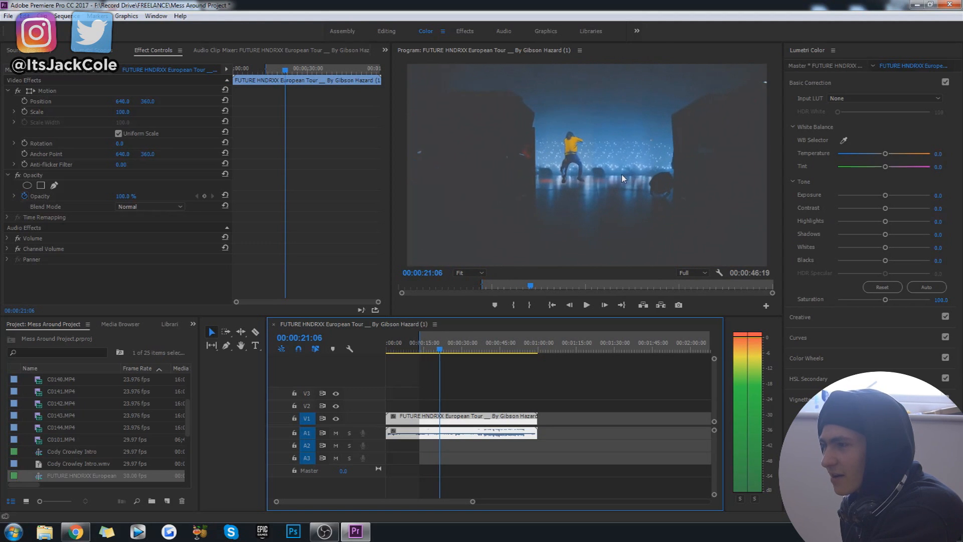
Step: Step forward frame by frame from 00:00:21:06 to 00:00:22:02, examining the zoom in on the yellow-shirted performer
key("Right")
key("Right")
key("Right")
key("Right")
key("Right")
key("Right")
key("Right")
key("Right")
key("Right")
key("Right")
key("Right")
key("Right")
key("Right")
key("Right")
key("Right")
key("Right")
key("Right")
key("Right")
key("Right")
key("Right")
key("Right")
key("Right")
key("Right")
key("Right")
key("Right")
key("Right")
key("Right")
key("Right")
key("Right")
key("Right")
key("Right")
key("Right")
key("Right")
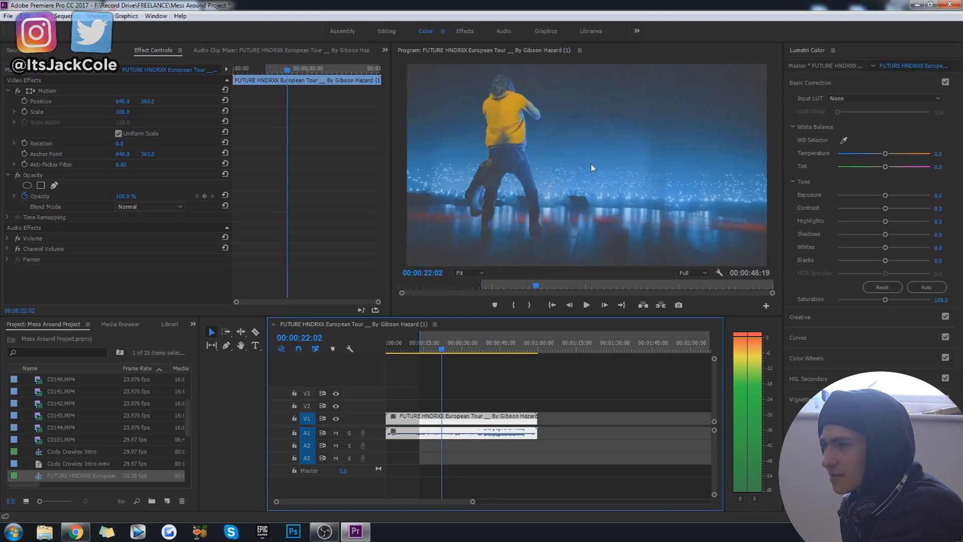
Step: Step through the frames around 00:00:22:06 to compare the blue stage with the spotlight shot, ending at 00:00:21:17
key("Left")
key("Left")
key("Left")
key("Left")
key("Left")
key("Left")
key("Left")
key("Left")
key("Left")
key("Left")
key("Left")
key("Left")
key("Left")
key("Left")
key("Left")
key("Left")
key("Left")
key("Left")
key("Left")
key("Left")
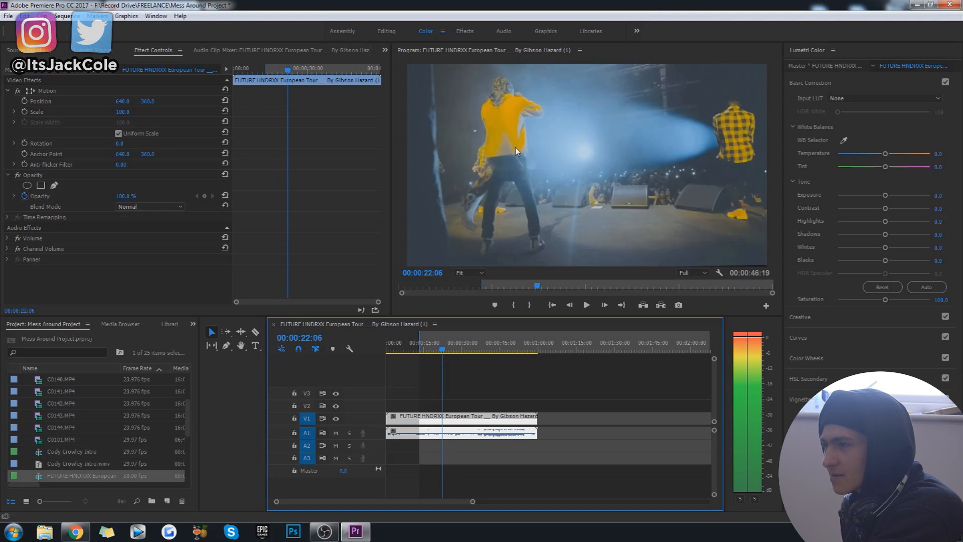
key("Right")
key("Right")
key("Right")
key("Right")
key("Right")
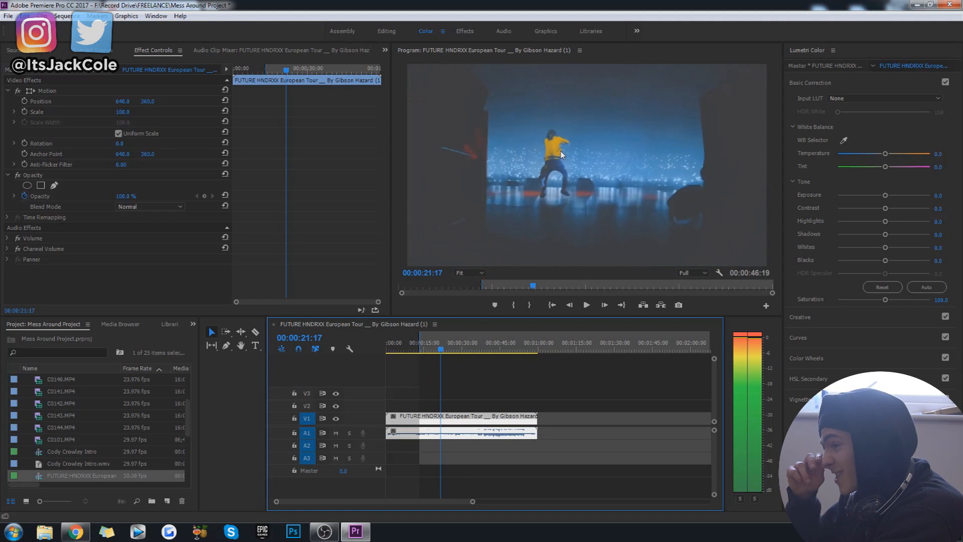
Step: Step back and forth through the dark-framed blue stage shot to 00:00:21:07, examining how the zoom begins
key("Left")
key("Left")
key("Left")
key("Left")
key("Left")
key("Left")
key("Left")
key("Left")
key("Left")
key("Left")
key("Left")
key("Right")
key("Right")
key("Right")
key("Right")
key("Right")
key("Right")
key("Right")
key("Right")
key("Right")
key("Right")
key("Right")
key("Right")
key("Right")
key("Right")
key("Right")
key("Right")
key("Right")
key("Right")
key("Right")
key("Right")
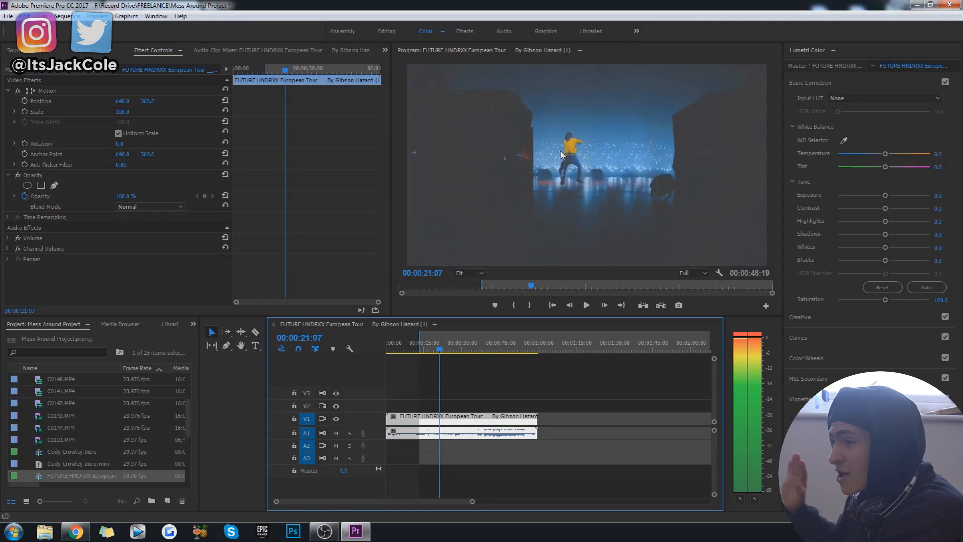
Step: Step through the zoom again from 00:00:21:07 by way of 00:00:21:17 to the performer's close view at 00:00:21:29
key("Left")
key("Left")
key("Left")
key("Left")
key("Left")
key("Left")
key("Left")
key("Left")
key("Left")
key("Left")
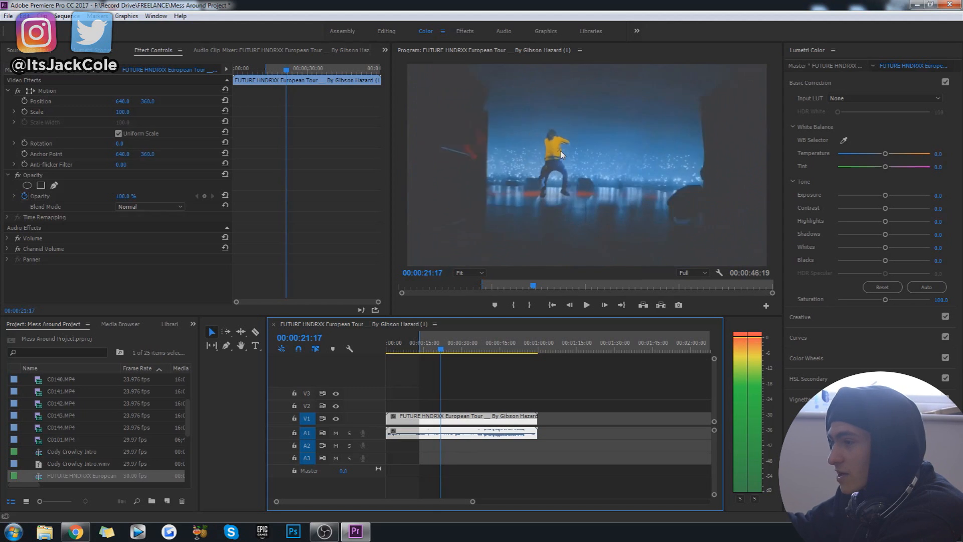
key("Left")
key("Left")
key("Left")
key("Left")
key("Left")
key("Left")
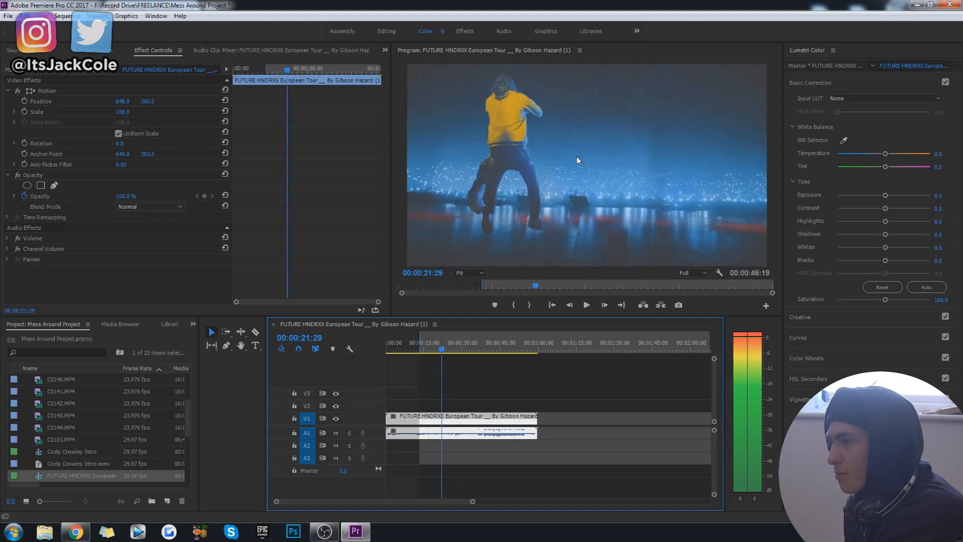
Step: Review the zoom from 00:00:21:11 through the cut to the spotlight shot at 00:00:22:05, frame by frame
key("Right")
key("Right")
key("Right")
key("Right")
key("Right")
key("Right")
key("Right")
key("Right")
key("Right")
key("Right")
key("Right")
key("Right")
key("Right")
key("Right")
key("Right")
key("Right")
key("Right")
key("Right")
key("Right")
key("Right")
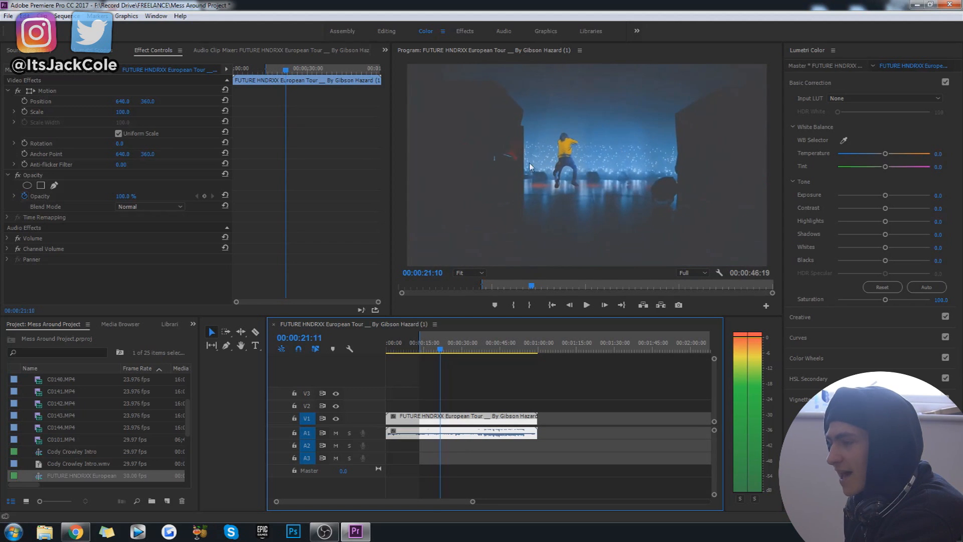
key("Right")
key("Right")
key("Right")
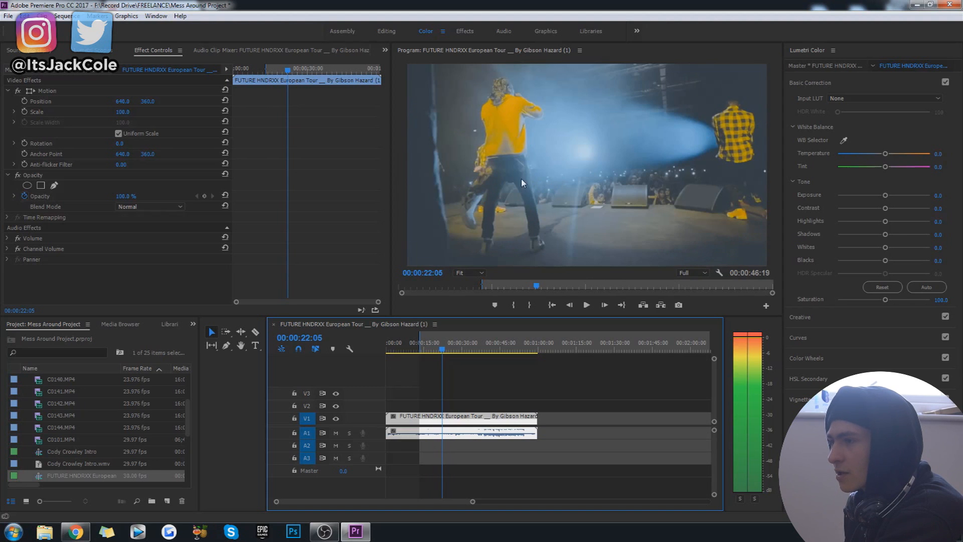
Step: Step back from the spotlight shot through the blue-background frame at 00:00:22:03 to the wide stage view at 00:00:21:15
key("Left")
key("Left")
key("Left")
key("Left")
key("Left")
key("Left")
key("Left")
key("Left")
key("Left")
key("Left")
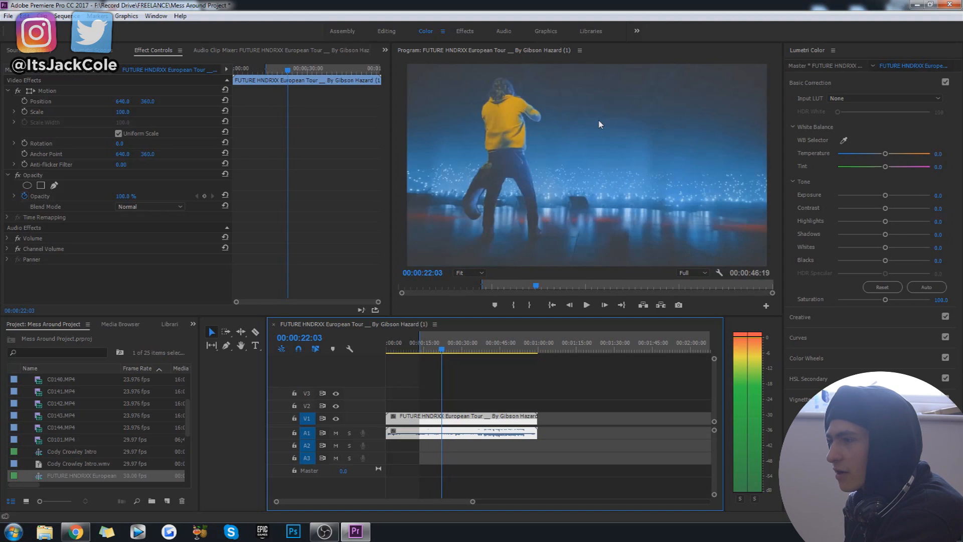
key("Left")
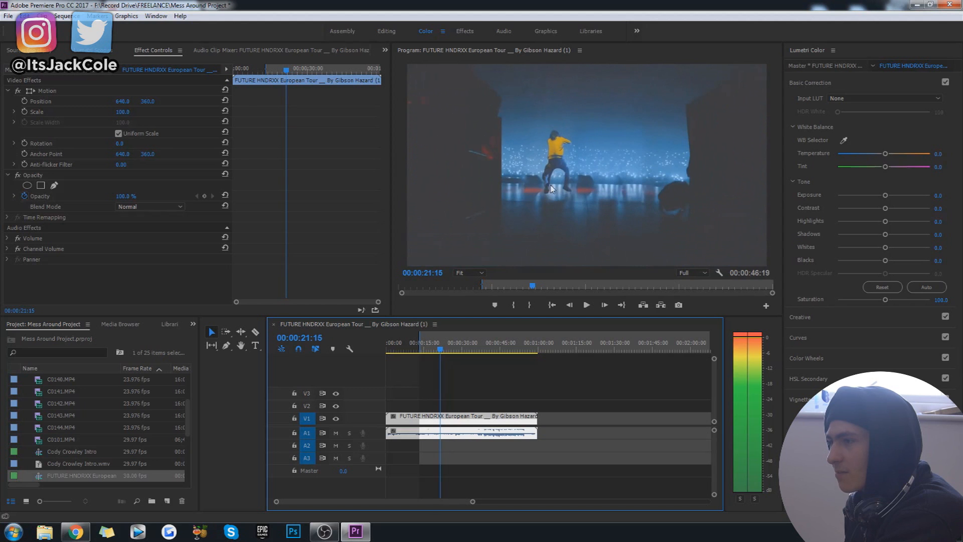
Step: Step through the stage zoom from 00:00:21:15 to the yellow-shirt performer's close view at 00:00:21:29
key("Left")
key("Left")
key("Left")
key("Left")
key("Left")
key("Left")
key("Left")
key("Left")
key("Left")
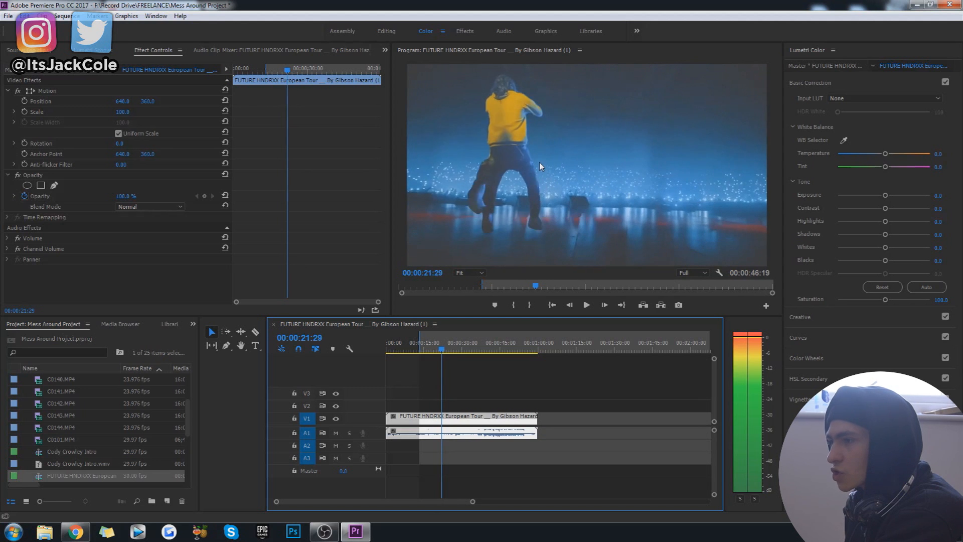
Step: Step back from the performer's close view through 00:00:21:15 to the dark-framed wide stage view at 00:00:21:13
key("Right")
key("Right")
key("Right")
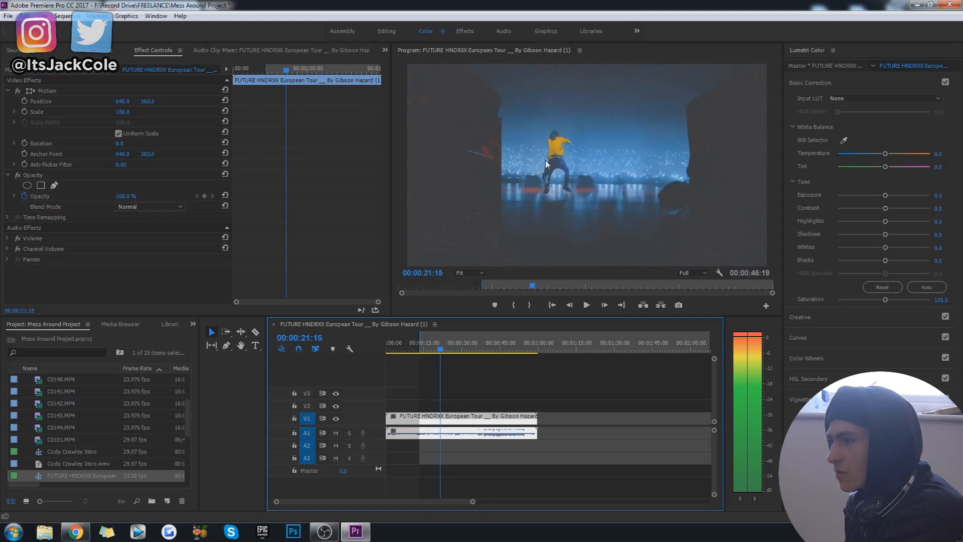
key("Right")
key("Right")
key("Right")
key("Right")
key("Right")
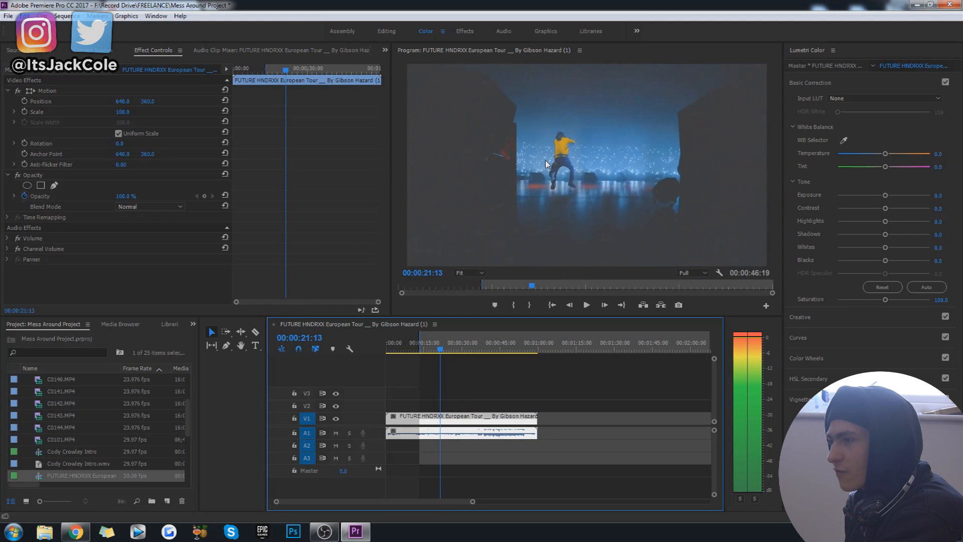
Step: Review the zoom frame by frame from 00:00:21:13 through 00:00:22:02 to the first spotlight frame at 00:00:22:04
key("Right")
key("Right")
key("Right")
key("Right")
key("Right")
key("Right")
key("Right")
key("Right")
key("Right")
key("Right")
key("Right")
key("Right")
key("Right")
key("Right")
key("Right")
key("Right")
key("Right")
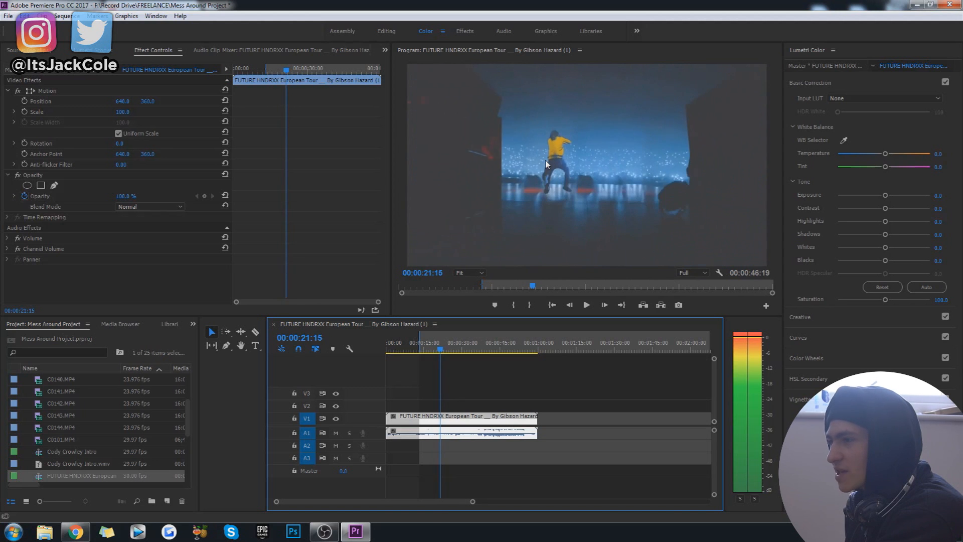
key("Left")
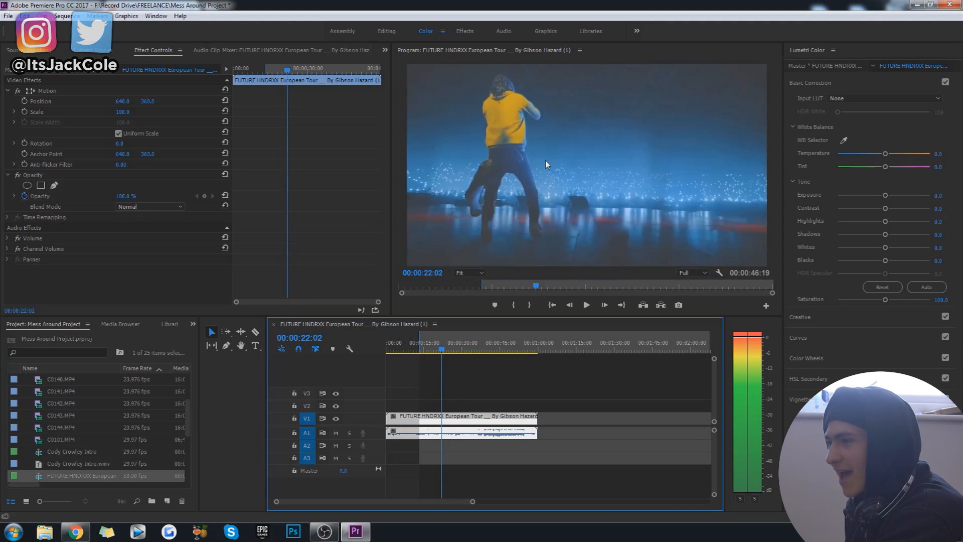
key("Right")
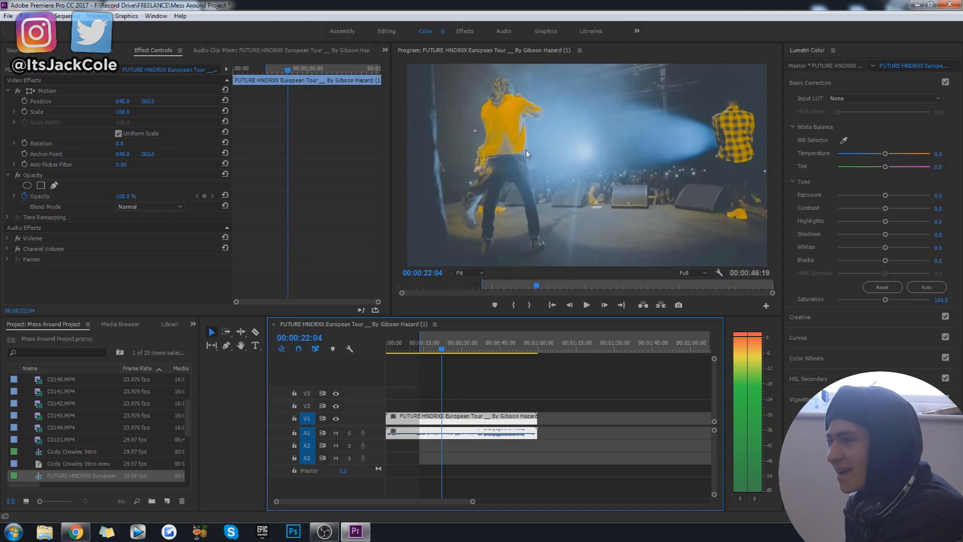
Step: Step back across the cut from the spotlight frame to the blue-background frame at 00:00:22:03, comparing the performer's position
key("Left")
key("Left")
key("Left")
key("Left")
key("Left")
key("Left")
key("Left")
key("Left")
key("Left")
key("Left")
key("Left")
key("Left")
key("Left")
key("Left")
key("Left")
key("Left")
key("Left")
key("Left")
key("Left")
key("Left")
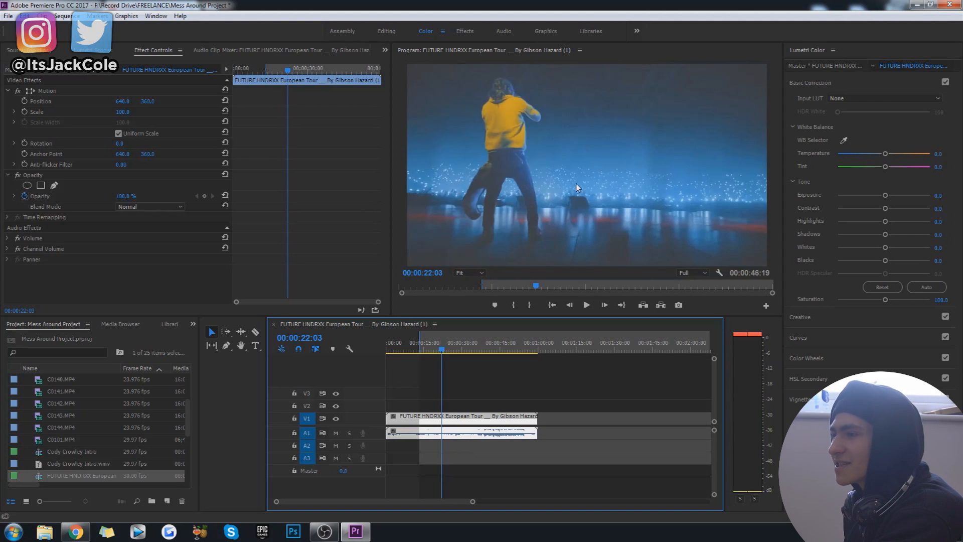
Step: Play on from 00:00:22:03 through the orange-shirt shot and pause on the hand close-up at 00:00:23:17
key("space")
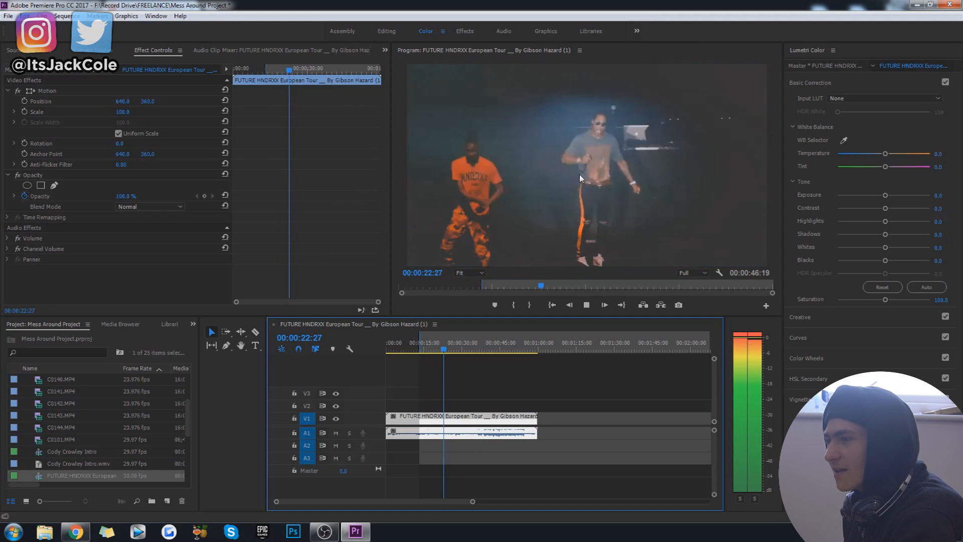
key("space")
key("Left")
key("Left")
key("Left")
key("Left")
key("Left")
key("Left")
key("Left")
key("Left")
key("Left")
key("Left")
key("Left")
key("Left")
key("Left")
key("Left")
key("Left")
key("Left")
key("Left")
key("Left")
key("Left")
key("Left")
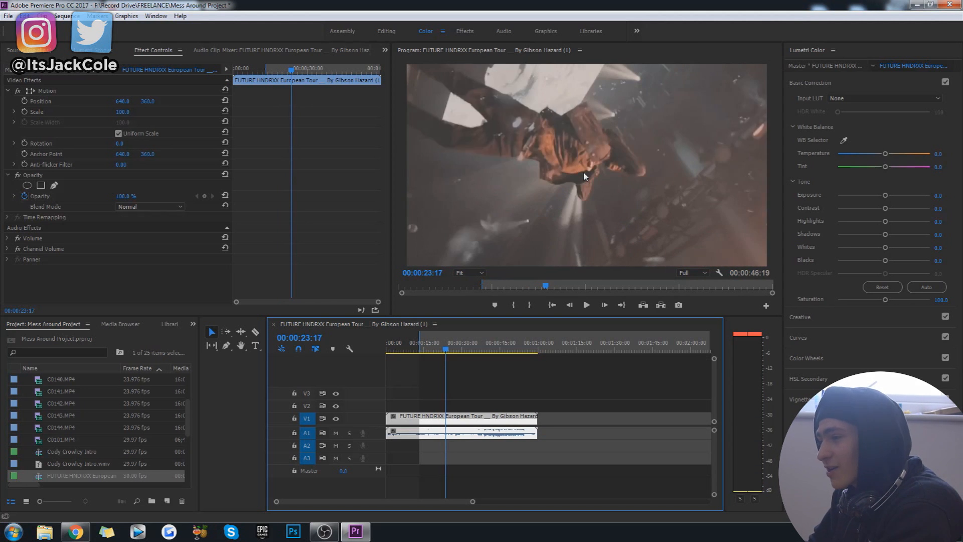
Step: Return from the hand close-up to the wide stage view at 00:00:21:05, and review the zoom up to 00:00:21:26
key("Left")
key("Left")
key("Left")
key("Left")
key("Left")
key("Left")
key("Left")
key("Left")
key("Left")
key("Left")
key("Left")
key("Left")
key("Left")
key("Left")
key("Left")
key("Left")
key("Left")
key("Left")
key("Left")
key("Left")
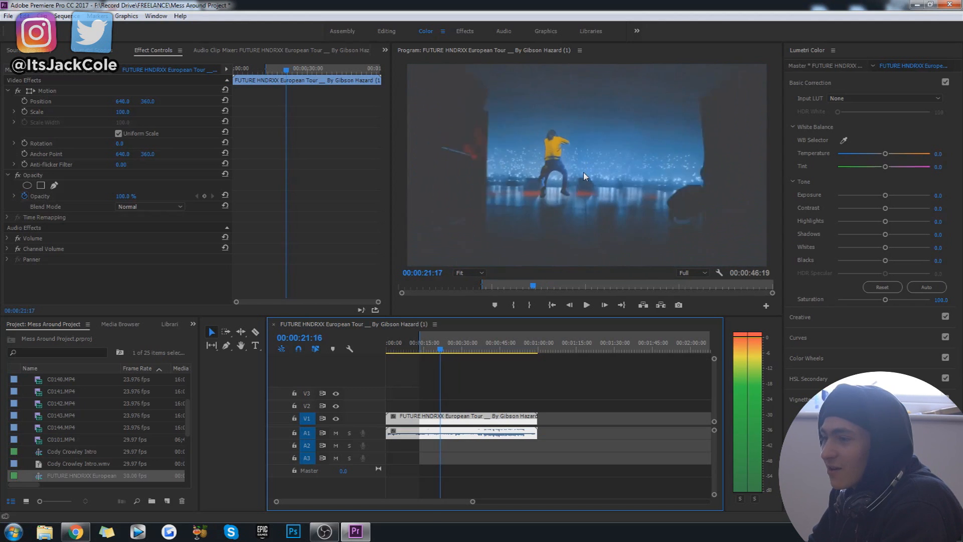
key("space")
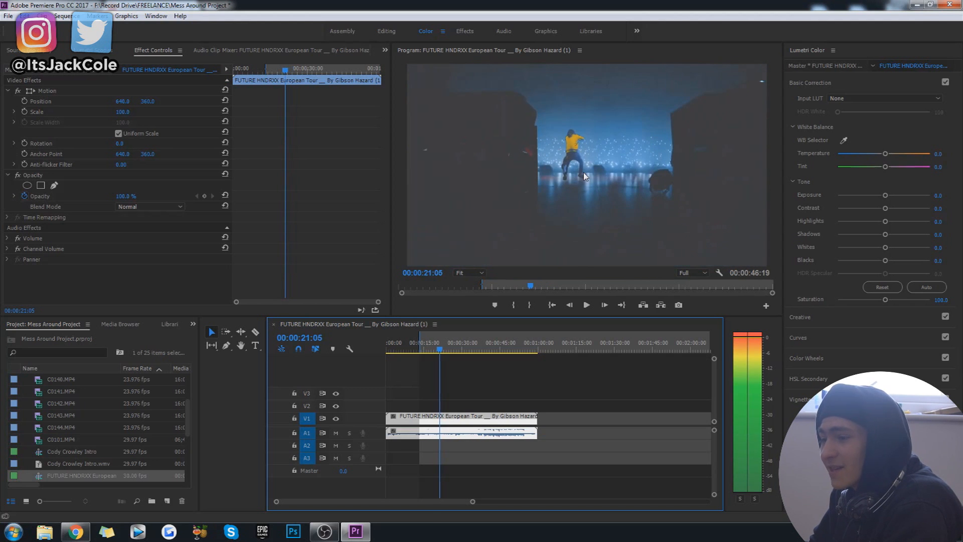
key("space")
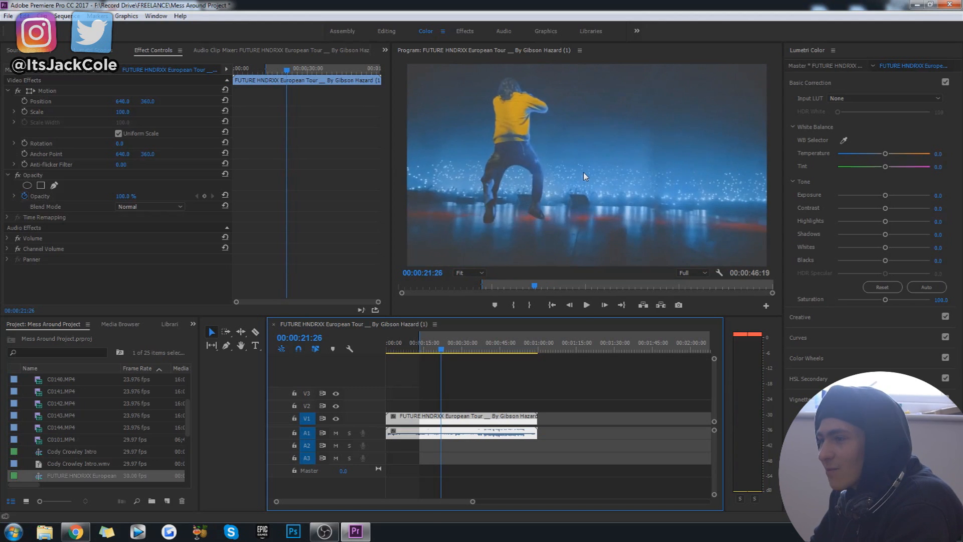
Step: Step backward and forward through the zoom from 00:00:21:26, examining the dark-framed stage view around 00:00:21:17
key("Left")
key("Left")
key("Left")
key("Left")
key("Left")
key("Left")
key("Left")
key("Left")
key("Left")
key("Left")
key("Left")
key("Left")
key("Left")
key("Left")
key("Left")
key("Left")
key("Left")
key("Left")
key("Left")
key("Left")
key("Right")
key("Right")
key("Right")
key("Right")
key("Right")
key("Right")
key("Right")
key("Right")
key("Right")
key("Right")
key("Right")
key("Right")
key("Right")
key("Right")
key("Right")
key("Right")
key("Right")
key("Right")
key("Right")
key("Right")
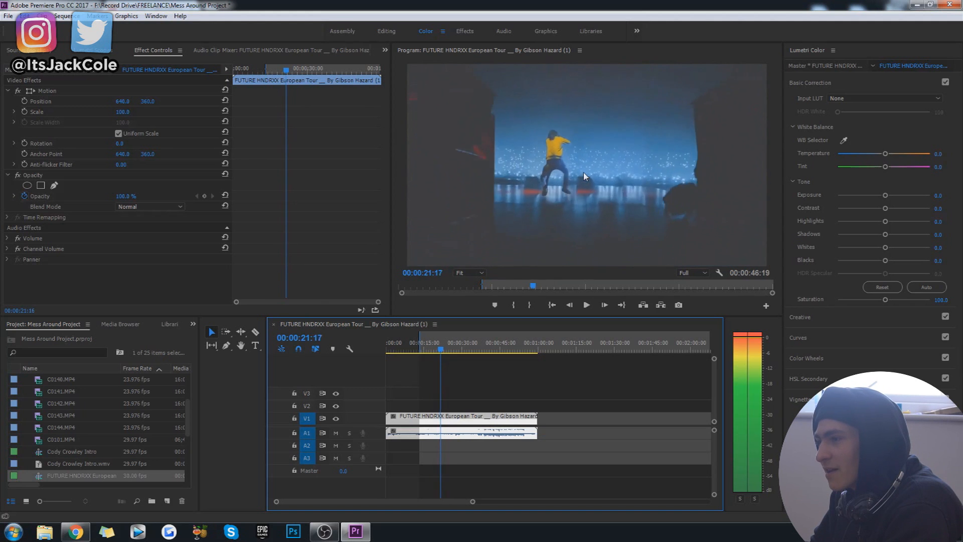
Step: Step forward from 00:00:21:17 through the end of the zoom and the cut to the spotlight shot at 00:00:22:09
key("Right")
key("Right")
key("Right")
key("Right")
key("Right")
key("Right")
key("Right")
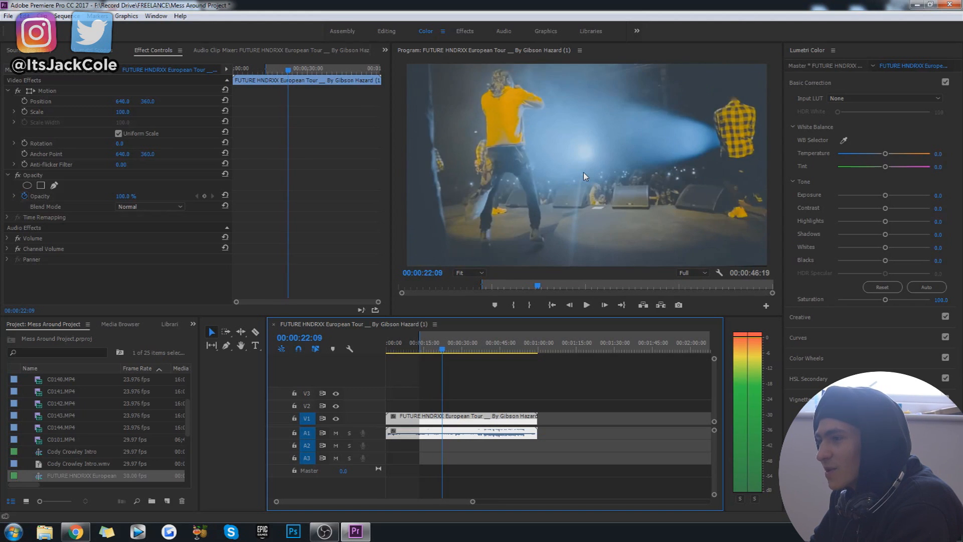
Step: Step forward frame by frame from 00:00:22:09 through the blue spotlight shot of the yellow-shirt performer to 00:00:22:14
key("Right")
key("Right")
key("Right")
key("Right")
key("Right")
key("Right")
key("Right")
key("Right")
key("Right")
key("Right")
key("Right")
key("Right")
key("Right")
key("Right")
key("Right")
key("Right")
key("Right")
key("Right")
key("Right")
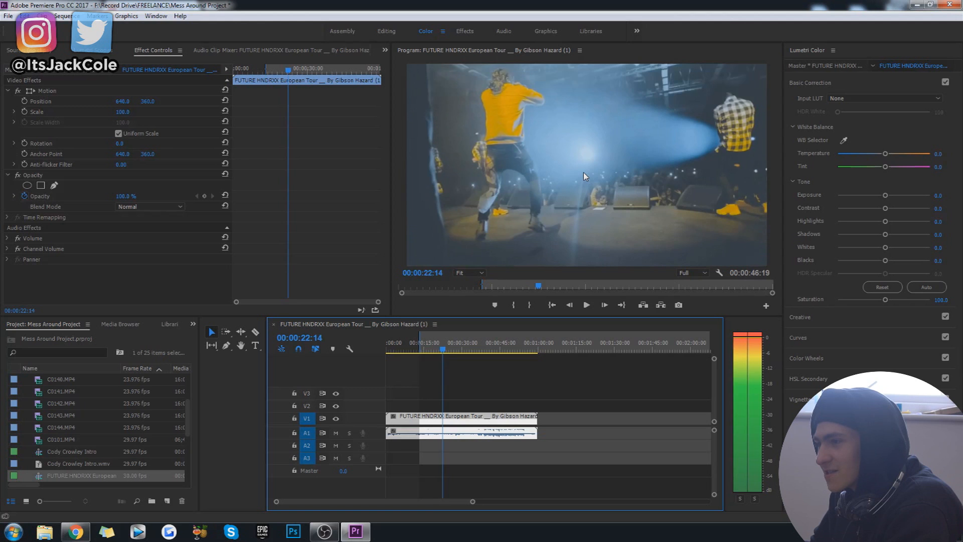
Step: Step forward from 00:00:22:14 to the dark oval-framed shot of the performer at 00:00:23:12
key("Right")
key("Right")
key("Right")
key("Right")
key("Right")
key("Right")
key("Right")
key("Right")
key("Right")
key("Right")
key("Right")
key("Right")
key("Right")
key("Right")
key("Right")
key("Right")
key("Right")
key("Right")
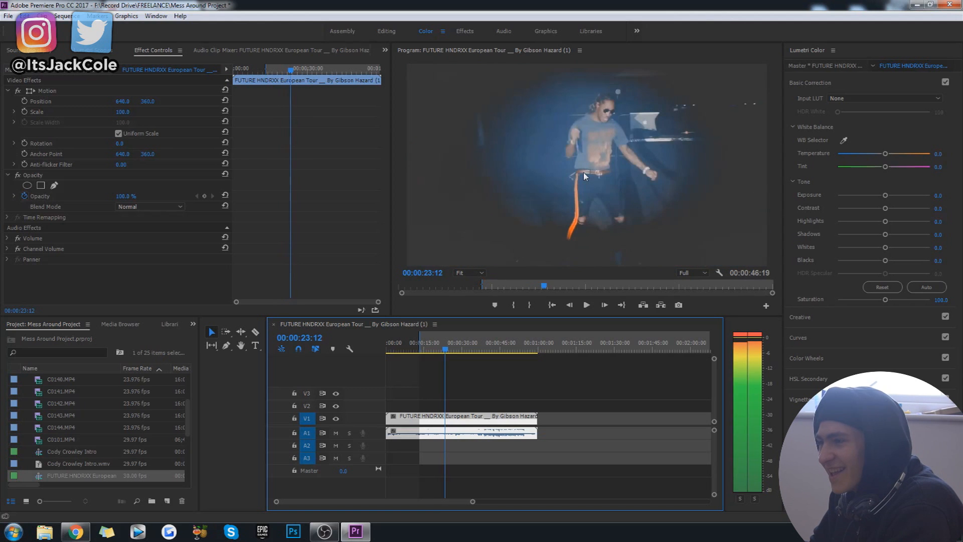
Step: Step backward from 00:00:23:12 to the teal-tinted frame of the performer at 00:00:23:04
key("Left")
key("Left")
key("Left")
key("Left")
key("Left")
key("Left")
key("Left")
key("Left")
key("Left")
key("Left")
key("Left")
key("Left")
key("Left")
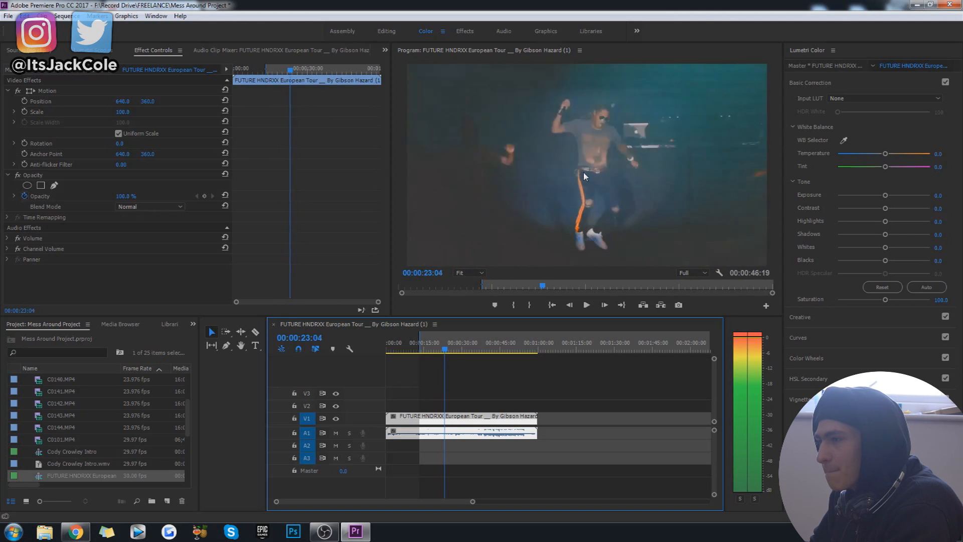
Step: Step forward and backward from 00:00:23:04, examining how the surroundings darken around the performer between 00:00:23:09 and 00:00:23:11
key("Right")
key("Right")
key("Right")
key("Right")
key("Right")
key("Right")
key("Right")
key("Right")
key("Right")
key("Right")
key("Right")
key("Right")
key("Right")
key("Right")
key("Right")
key("Right")
key("Right")
key("Right")
key("Right")
key("Right")
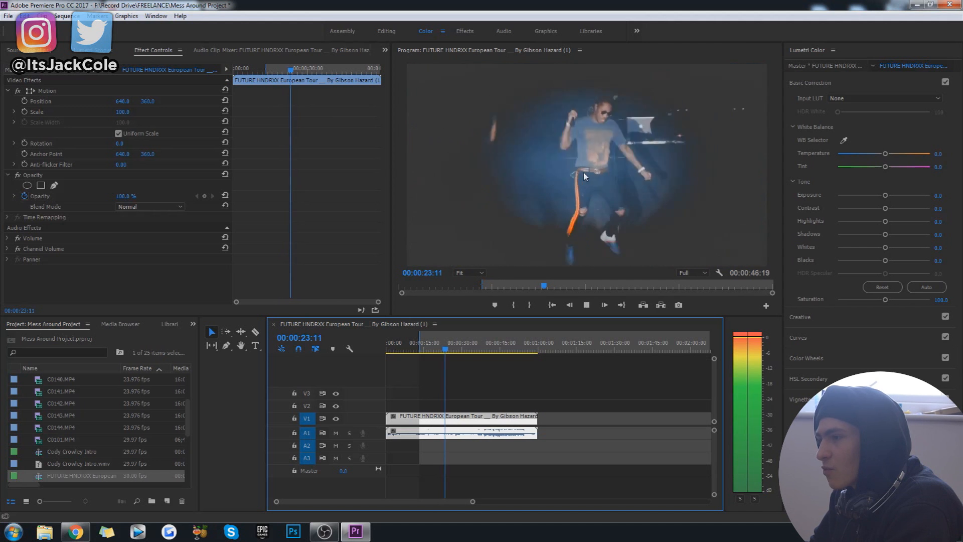
key("Left")
key("Left")
key("Left")
key("Left")
key("Left")
key("Left")
key("Left")
key("Left")
key("Left")
key("Left")
key("Left")
key("Left")
key("Left")
key("Left")
key("Left")
key("Left")
key("Left")
key("Left")
key("Left")
key("Left")
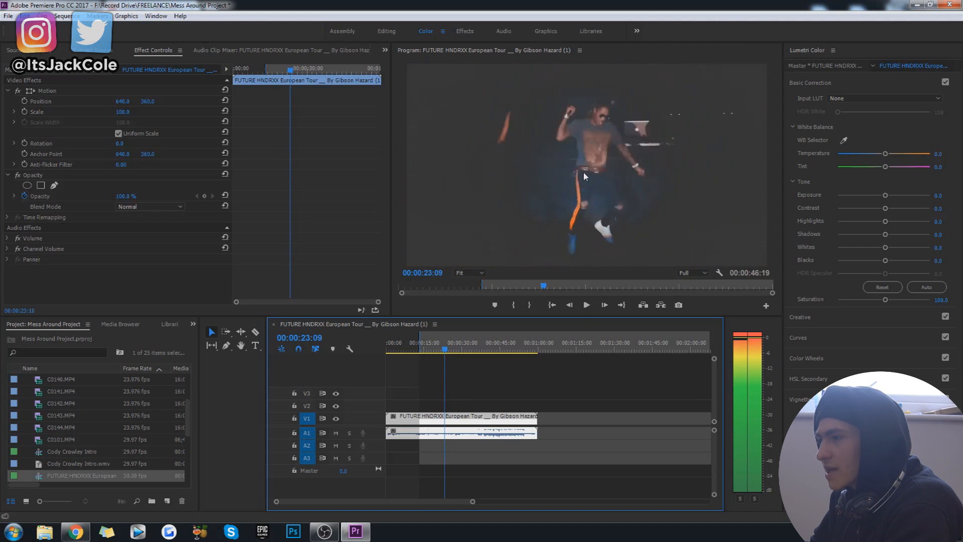
Step: Review the darkening around the performer again and stop on the orange-shirt dancer frame at 00:00:23:01
key("Right")
key("Right")
key("Right")
key("Right")
key("Right")
key("Right")
key("Right")
key("Right")
key("Right")
key("Right")
key("Right")
key("Right")
key("Right")
key("Right")
key("Right")
key("Right")
key("Right")
key("Right")
key("Right")
key("Right")
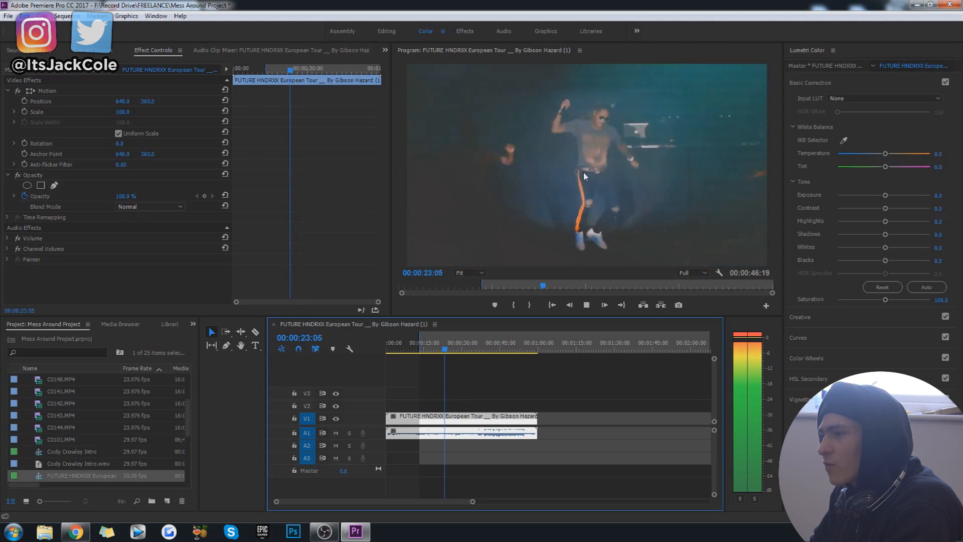
key("space")
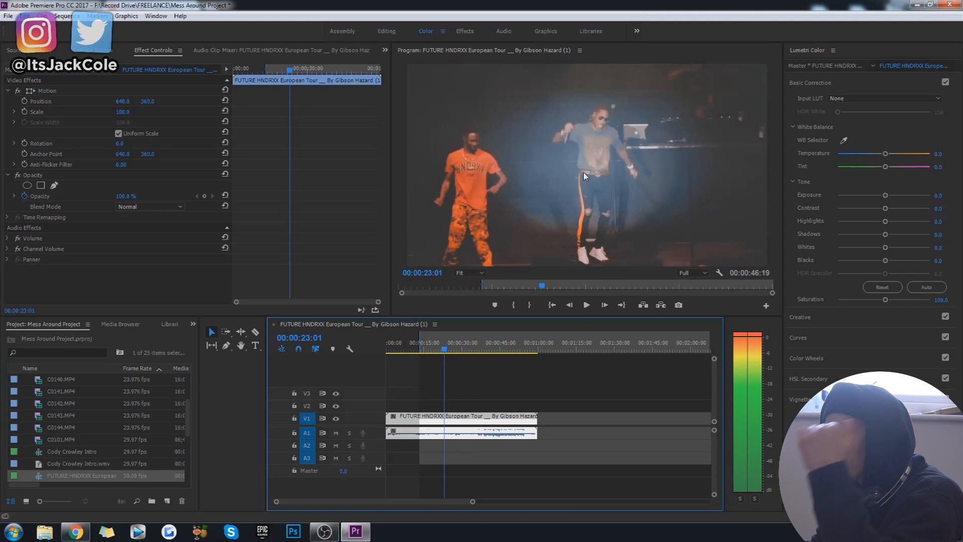
Step: Replay the darkening effect from 00:00:23:01 and examine the smoky blend into the next shot at 00:00:23:13
key("space")
key("Left")
key("Left")
key("Left")
key("Left")
key("Left")
key("Left")
key("Left")
key("Left")
key("Left")
key("Left")
key("Left")
key("Left")
key("Left")
key("Left")
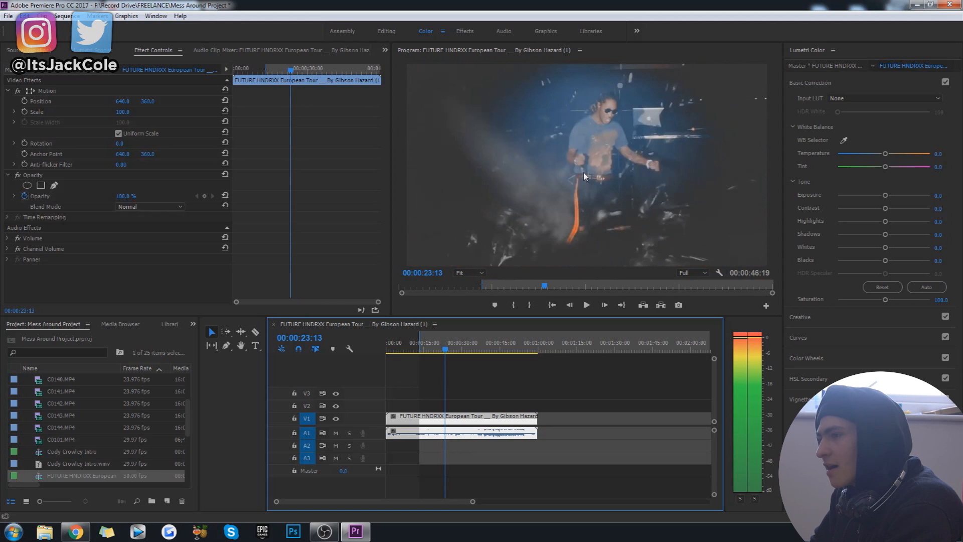
Step: Play from 00:00:23:13 into the orange-lit stage shot, return to 00:00:23:04, and replay the transition through 00:00:24:24
key("space")
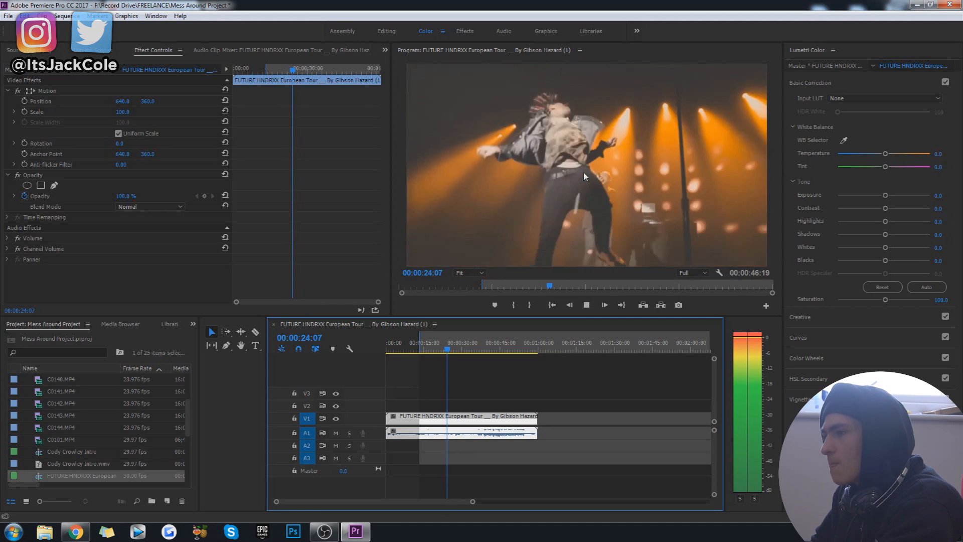
key("space")
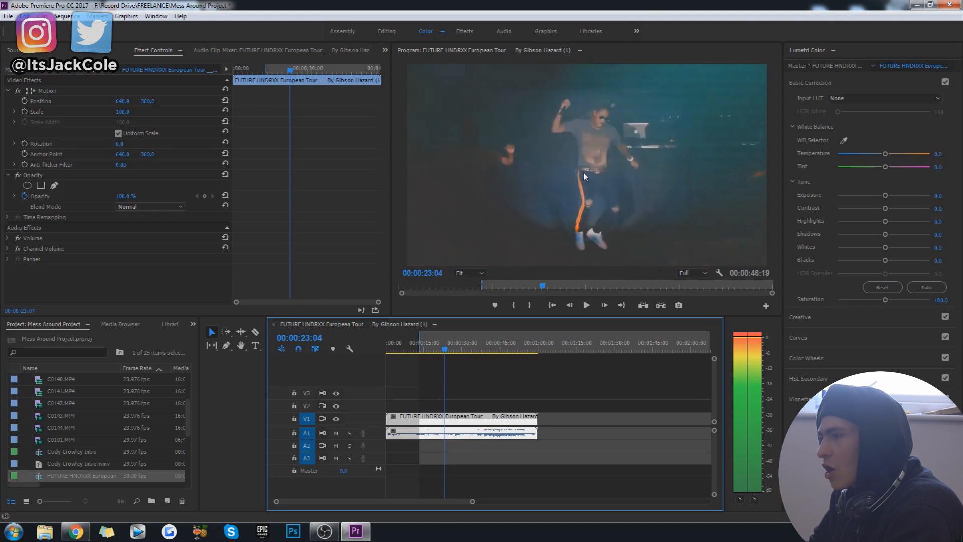
key("space")
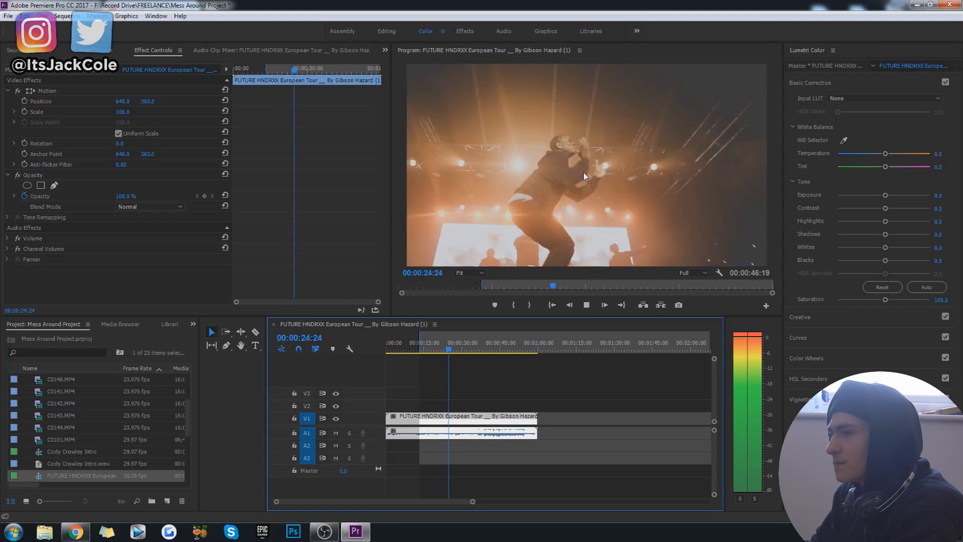
key("space")
Step: Step back to the upside-down spin frame at 00:00:23:20 and play on to the blue-lit crowd shot at 00:00:25:07
key("Left")
key("Left")
key("Left")
key("Left")
key("Left")
key("Left")
key("Left")
key("Left")
key("Left")
key("Left")
key("Left")
key("Left")
key("Left")
key("Left")
key("Left")
key("Left")
key("Left")
key("Left")
key("Left")
key("Left")
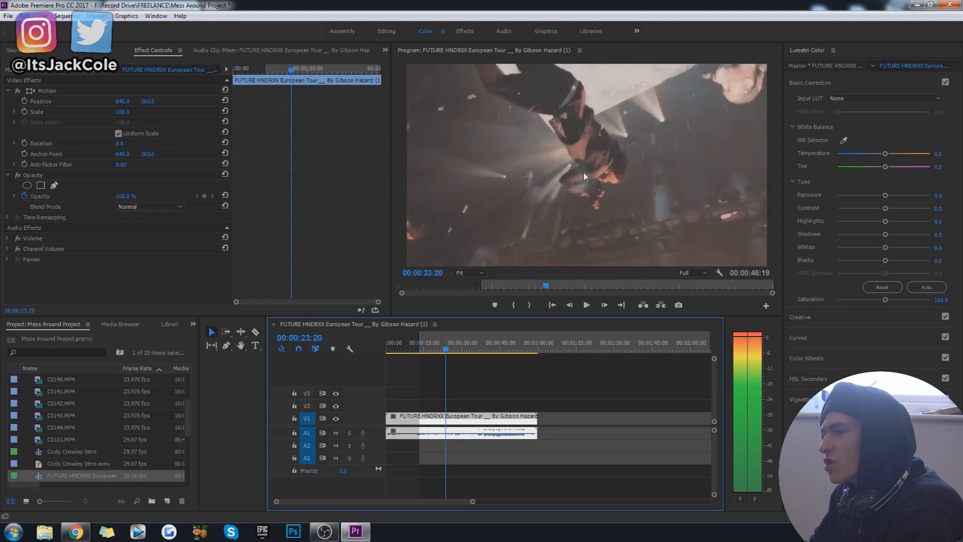
key("space")
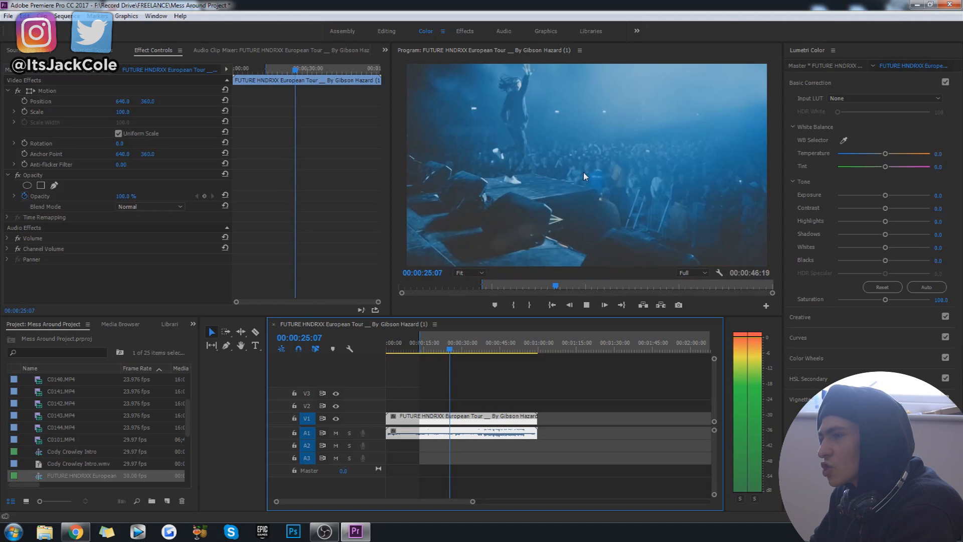
Step: Stop playback in the blue-lit crowd shot and step back frame by frame to the darkened dancer at 00:00:23:10
key("space")
key("Left")
key("Left")
key("Left")
key("Left")
key("Left")
key("Left")
key("Left")
key("Left")
key("Left")
key("Left")
key("Left")
key("Left")
key("Left")
key("Left")
key("Left")
key("Left")
key("Left")
key("Left")
key("Left")
key("Left")
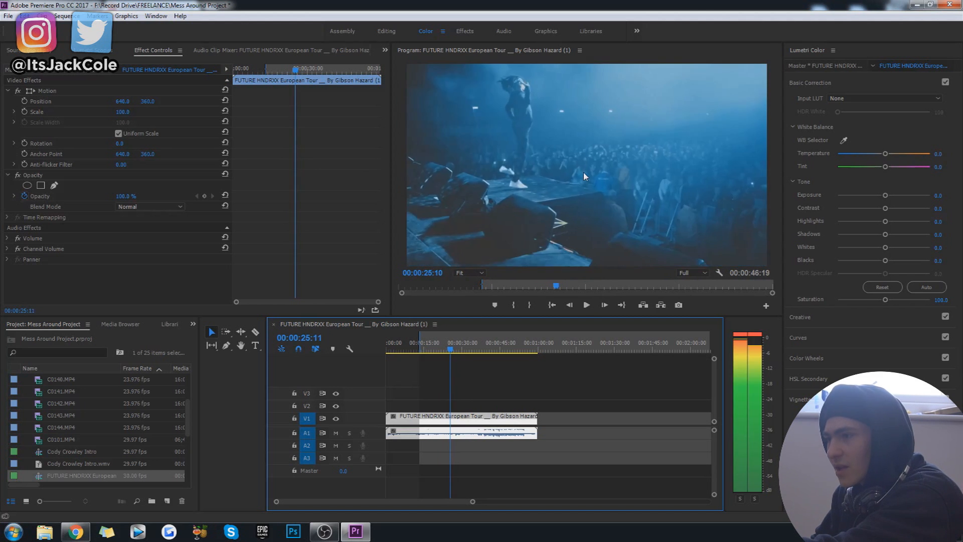
key("Left")
key("Left")
key("Left")
key("Left")
key("Left")
key("Left")
key("Left")
key("Left")
key("Left")
key("Left")
key("Left")
key("Left")
key("Left")
key("Left")
key("Left")
key("Left")
key("Left")
key("Left")
key("Left")
key("Left")
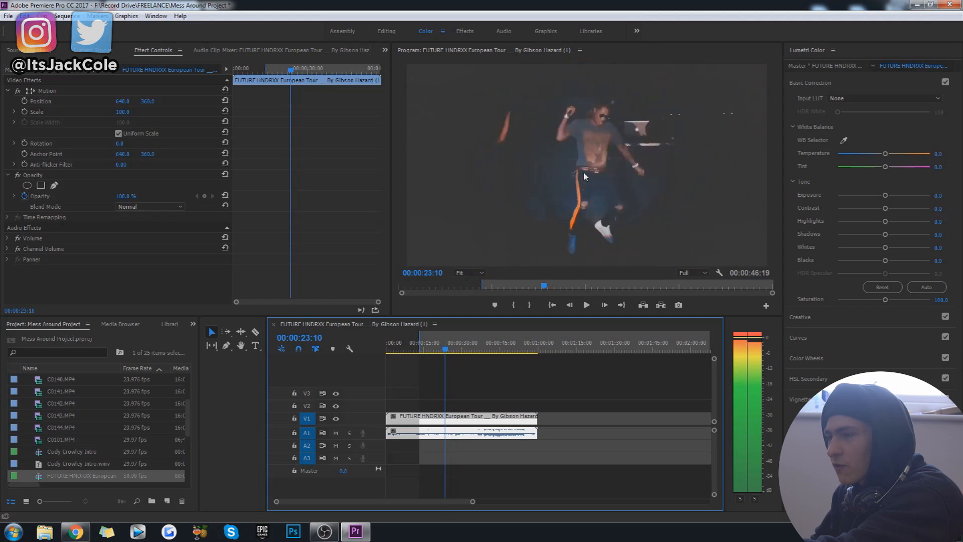
Step: Replay the spin transition from 00:00:23:10, then from 00:00:23:01 through the blue-lit crowd shot to 00:00:26:17
key("space")
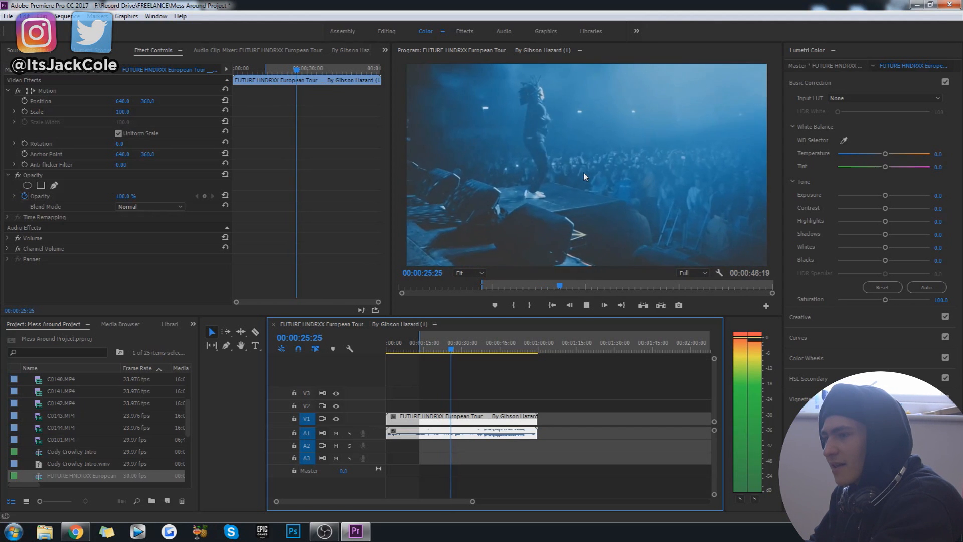
key("space")
key("j")
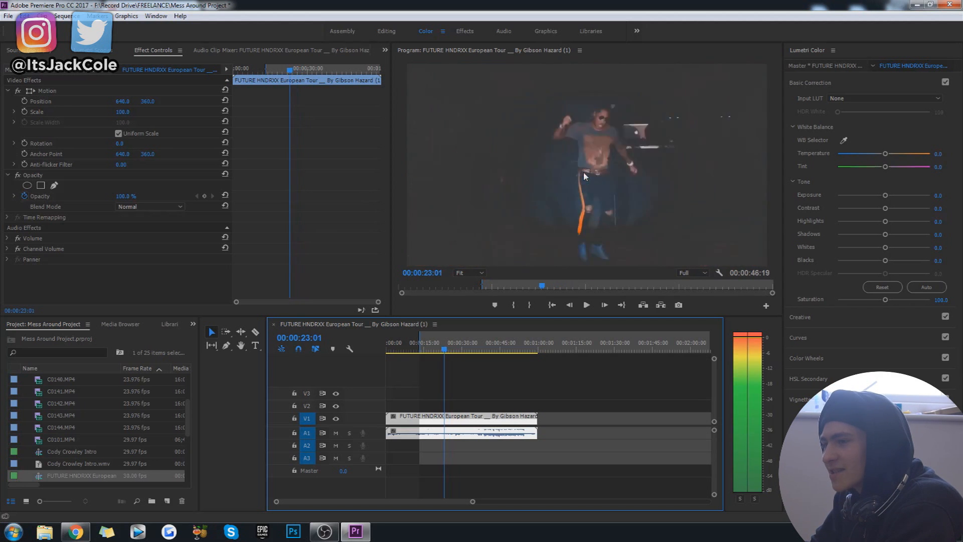
key("l")
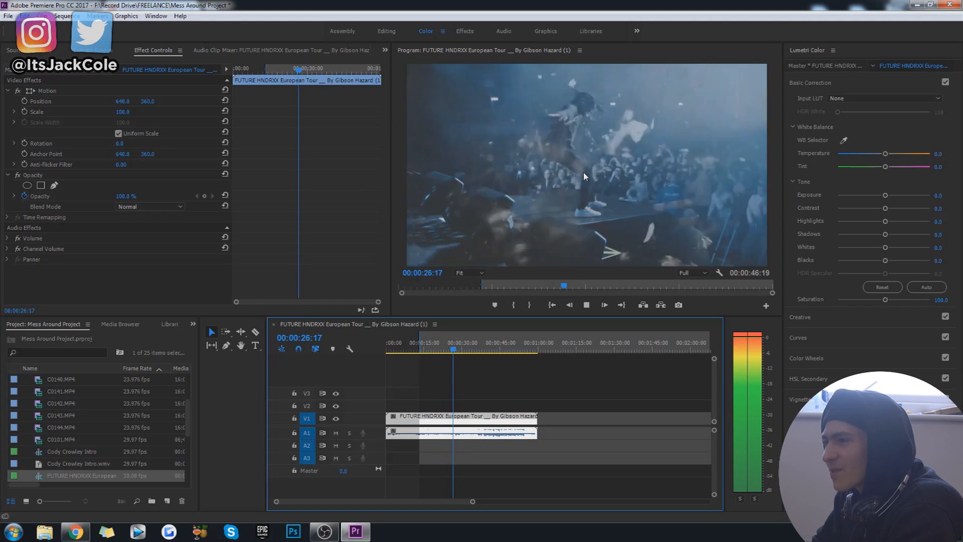
Step: Review the blue-lit stage shot's transition into the window poster from 00:00:25:11, replay it from 00:00:26:21, and stop at 00:00:26:27
key("j")
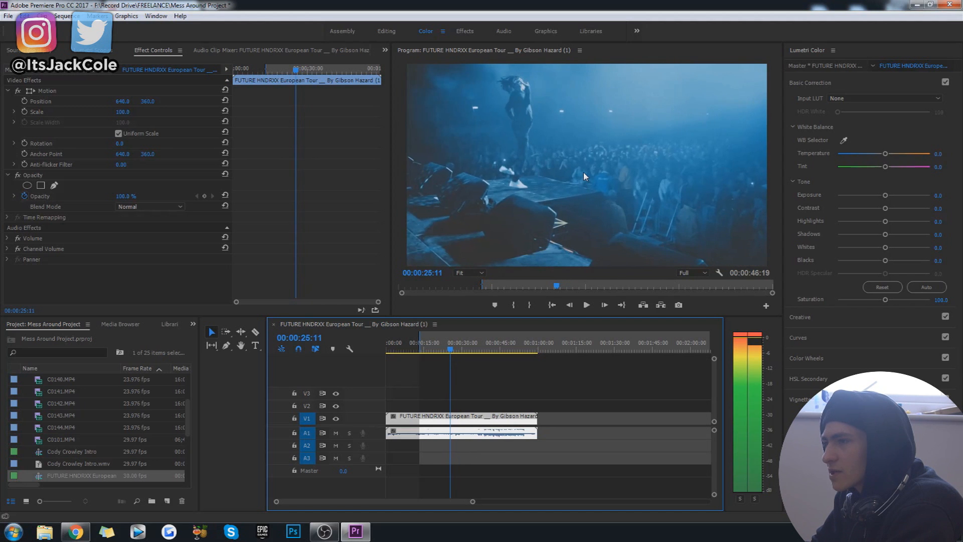
key("l")
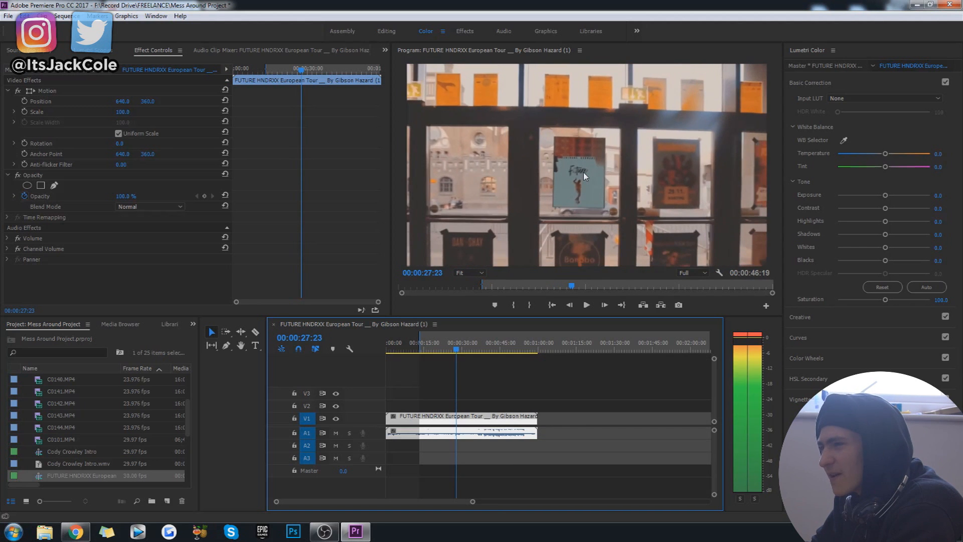
key("j")
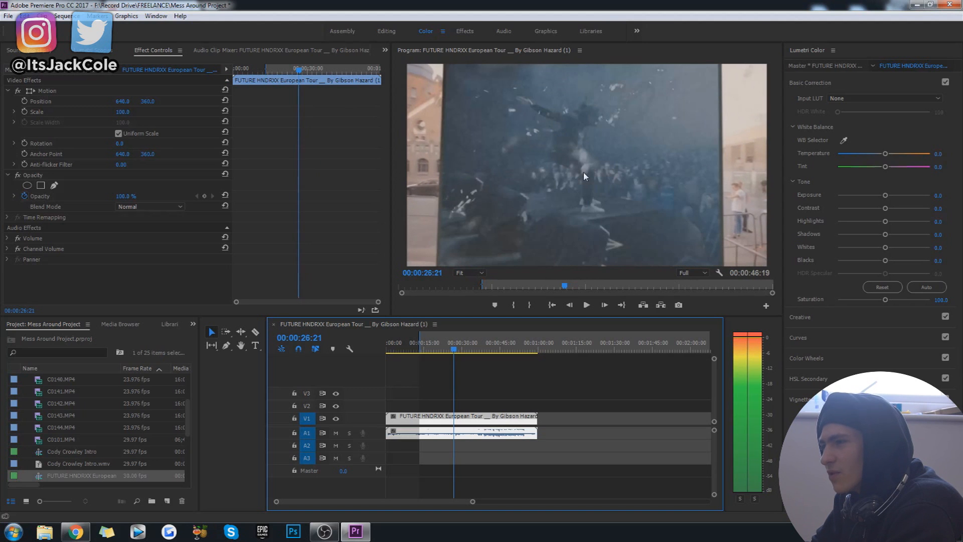
key("l")
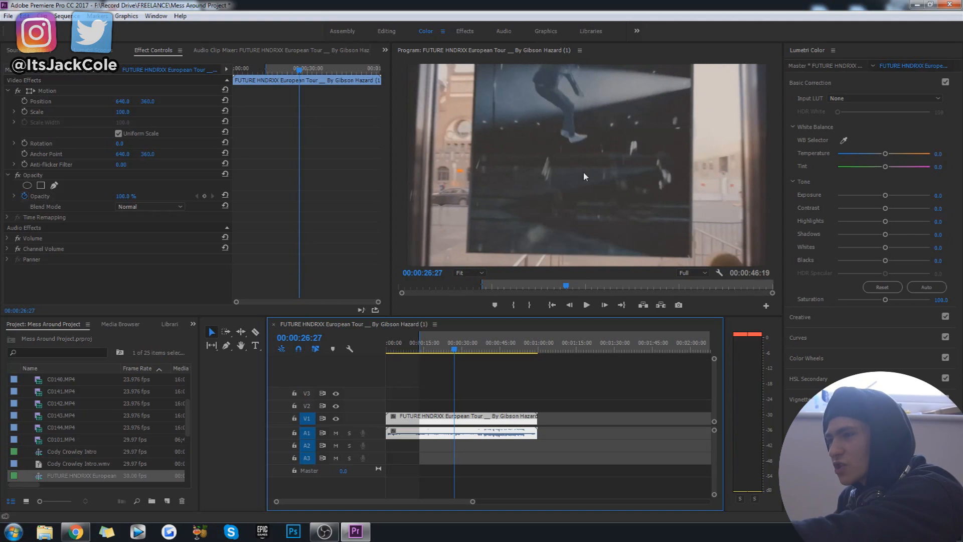
Step: Step forward from 00:00:26:27 to 00:00:27:10 and examine how the stage image blends into the Future poster
key("Right")
key("Right")
key("Right")
key("Right")
key("Right")
key("Right")
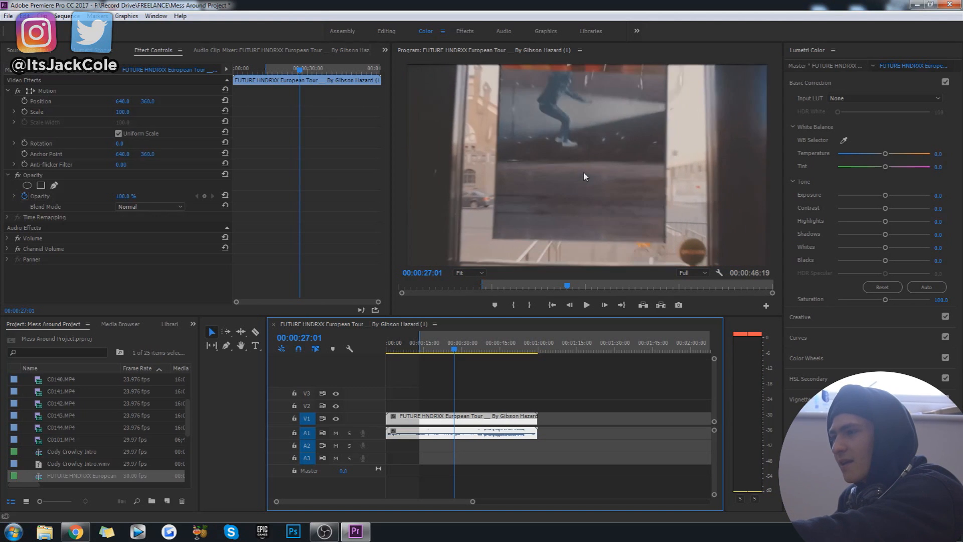
key("Right")
key("Right")
key("Right")
key("Right")
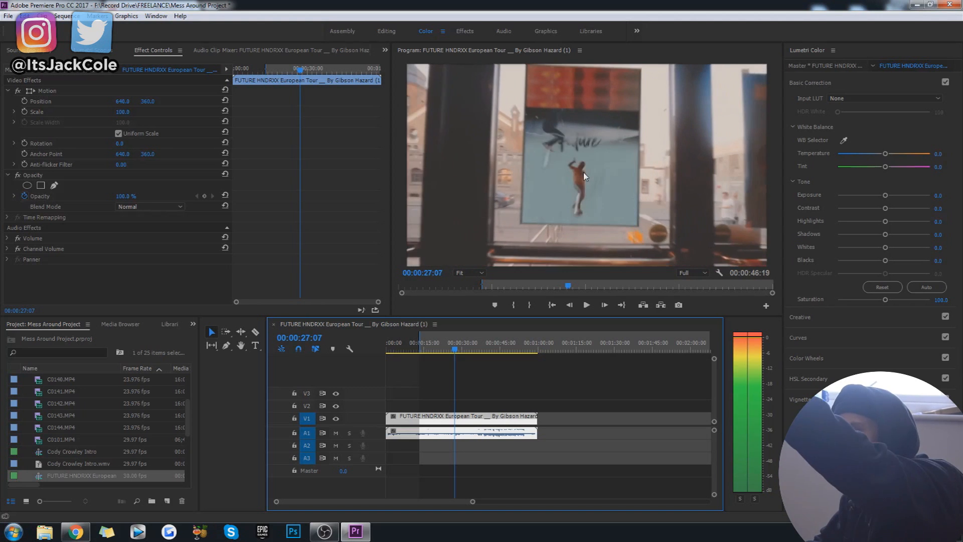
key("Right")
key("Right")
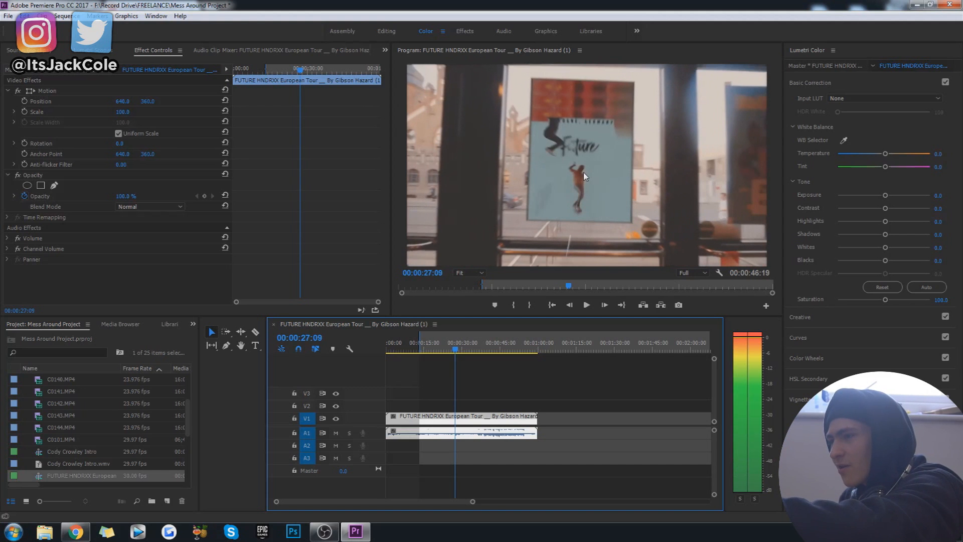
key("Right")
key("Right")
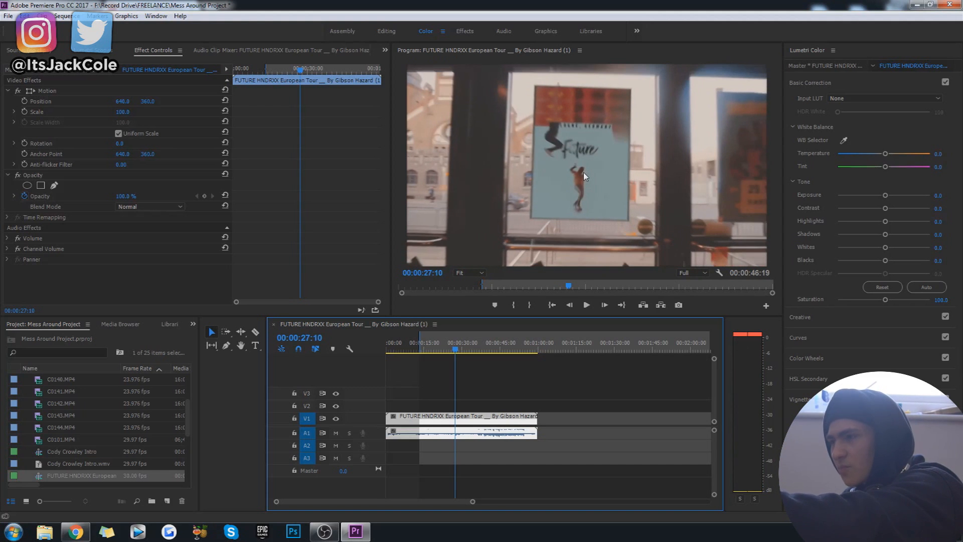
Step: Continue frame by frame to 00:00:27:27 and examine the zoom-out from the poster to the whole window front
key("Right")
key("Right")
key("Right")
key("Right")
key("Right")
key("Right")
key("Right")
key("Right")
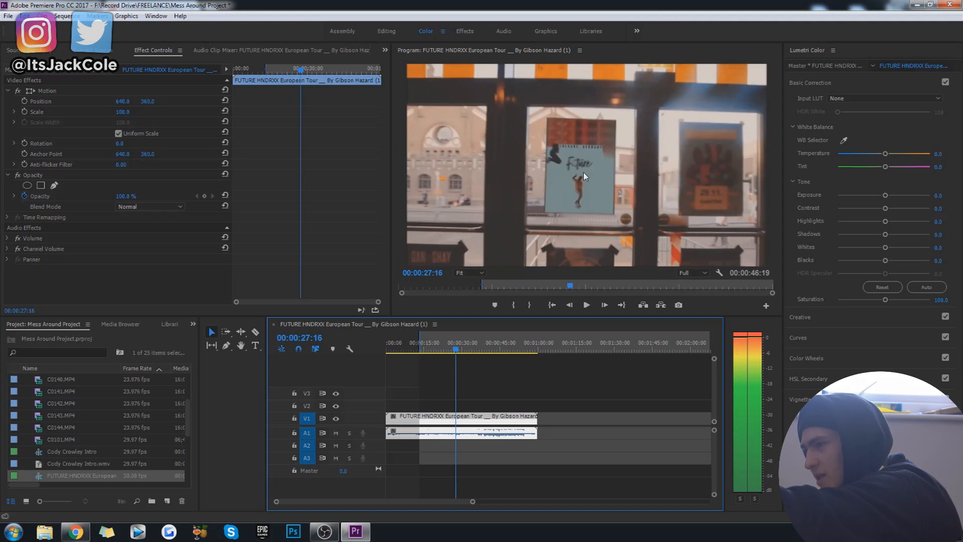
key("Right")
key("Right")
key("Right")
key("Right")
key("Right")
key("Right")
key("Right")
key("Right")
key("Right")
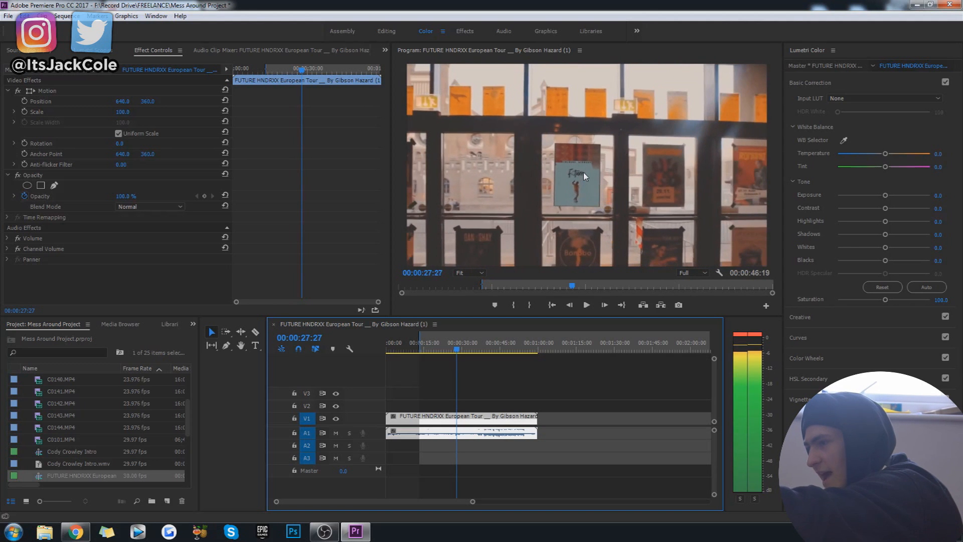
Step: Step back from the wide window view to the poster blend and recheck the frames around 00:00:27:07
key("Left")
key("Left")
key("Left")
key("Left")
key("Left")
key("Left")
key("Left")
key("Left")
key("Left")
key("Left")
key("Left")
key("Left")
key("Left")
key("Left")
key("Left")
key("Left")
key("Left")
key("Left")
key("Left")
key("Left")
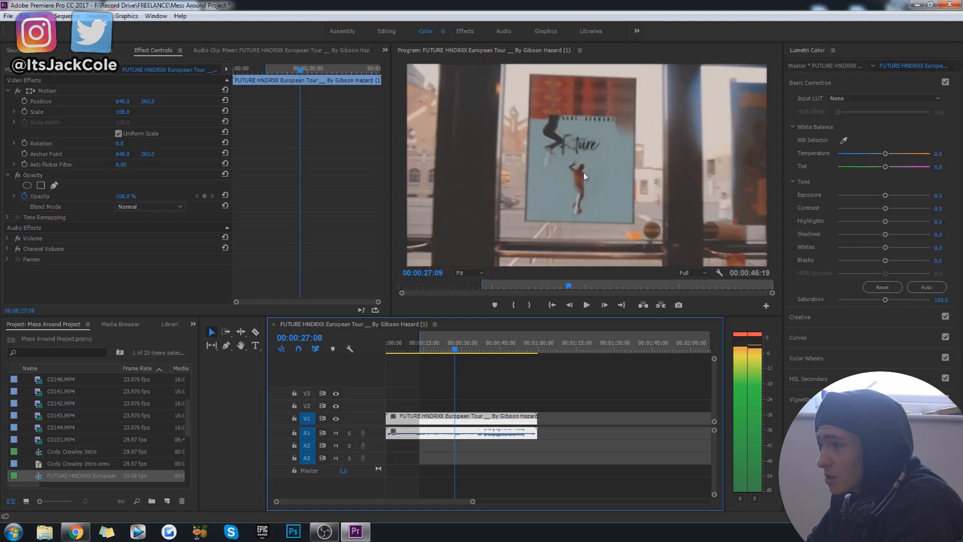
key("Right")
key("Right")
key("Right")
key("Right")
key("Right")
key("Right")
key("Right")
key("Right")
key("Right")
key("Right")
key("Right")
key("Right")
key("Right")
key("Right")
key("Right")
key("Right")
key("Right")
key("Right")
key("Right")
key("Right")
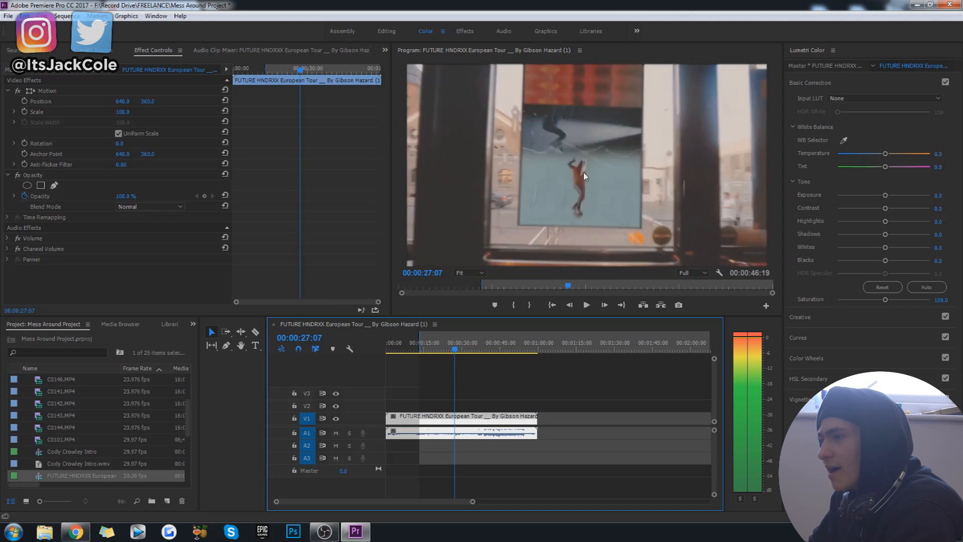
Step: Step back to the stage image inside the poster area at 00:00:26:28 and forward to the complete poster at 00:00:27:15
key("Left")
key("Left")
key("Left")
key("Left")
key("Left")
key("Left")
key("Left")
key("Left")
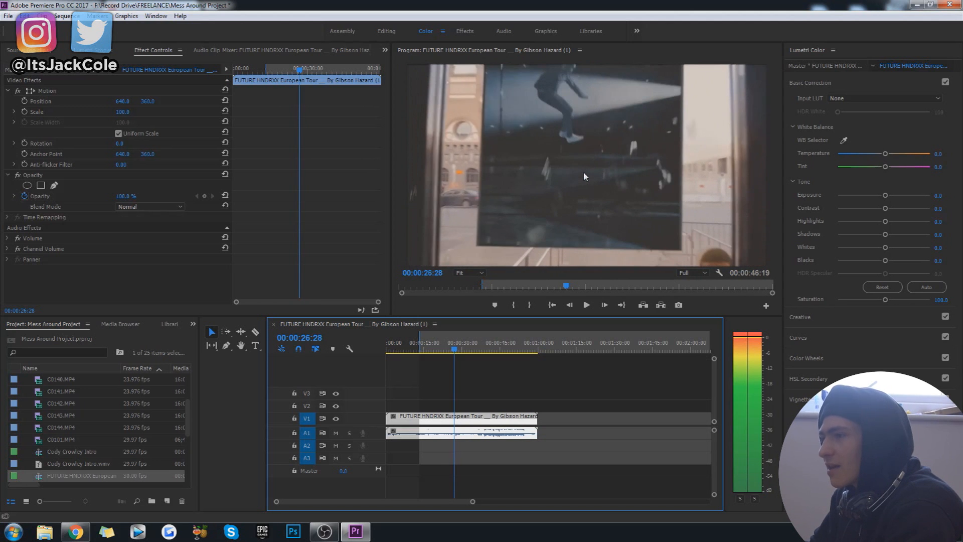
key("Right")
key("Right")
key("Right")
key("Right")
key("Right")
key("Right")
key("Right")
key("Right")
key("Right")
key("Right")
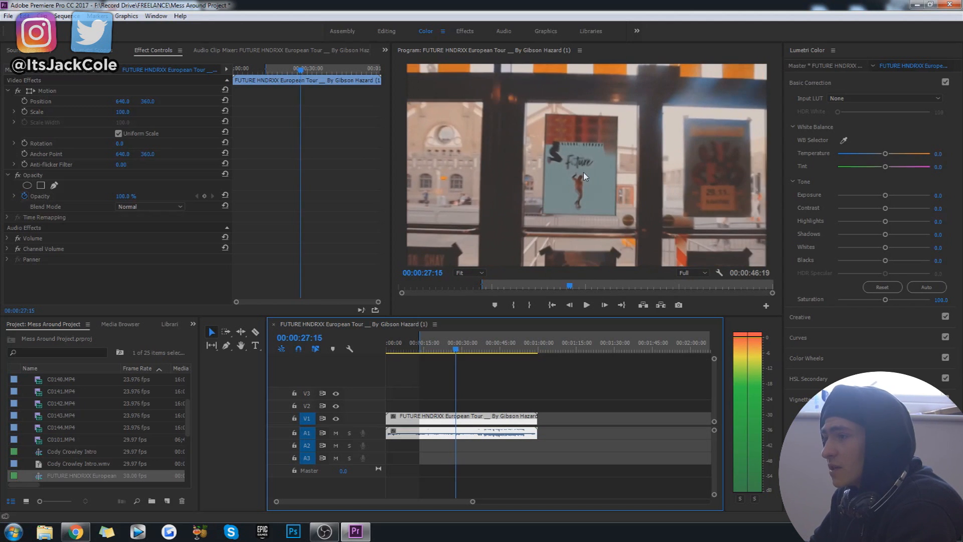
Step: Return to the half-blended poster at 00:00:27:05 and step forward to 00:00:27:07 to inspect the mask edge
key("Left")
key("Left")
key("Left")
key("Left")
key("Left")
key("Left")
key("Left")
key("Left")
key("Left")
key("Left")
key("Left")
key("Left")
key("Left")
key("Left")
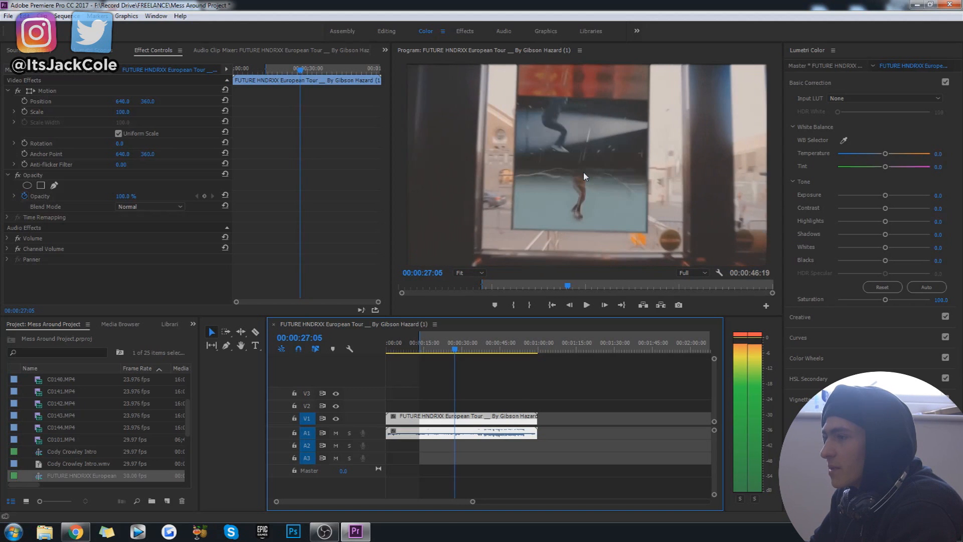
key("Right")
key("Right")
key("Right")
key("Right")
key("Right")
key("Right")
key("Right")
key("Right")
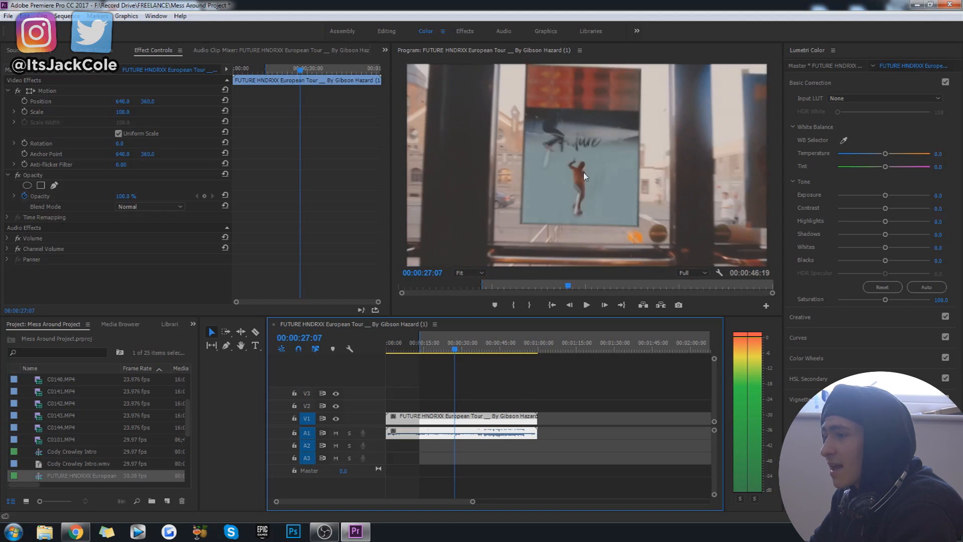
Step: Step forward frame by frame from the blended poster to 00:00:27:27 and examine the zoom-out to the window front
key("Right")
key("Right")
key("Right")
key("Right")
key("Right")
key("Right")
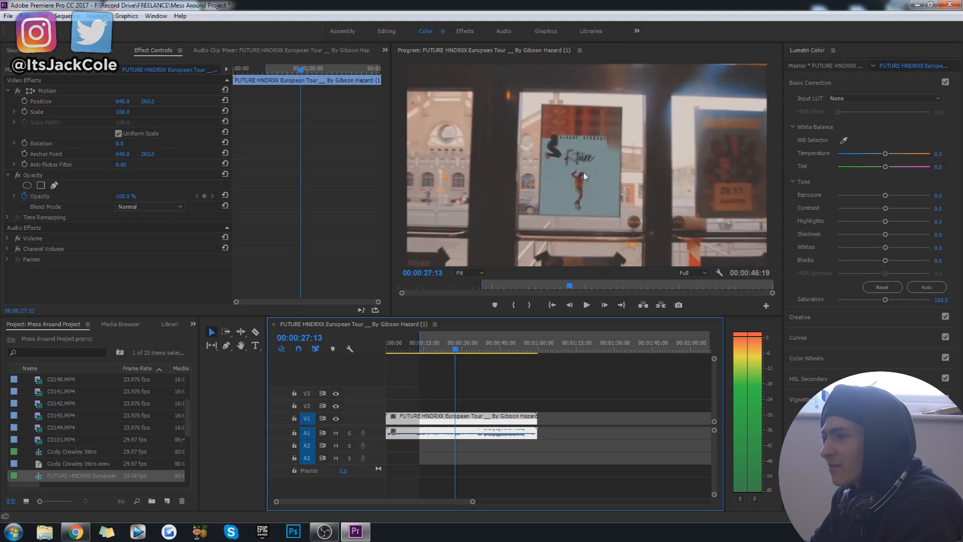
key("Right")
key("Right")
key("Right")
key("Right")
key("Right")
key("Right")
key("Right")
key("Right")
key("Right")
key("Right")
key("Right")
key("Right")
key("Right")
key("Right")
key("Right")
key("Right")
key("Right")
key("Right")
key("Right")
key("Right")
key("Right")
key("Right")
key("Right")
key("Right")
key("Right")
key("Right")
key("Right")
key("Right")
key("Right")
key("Right")
key("Right")
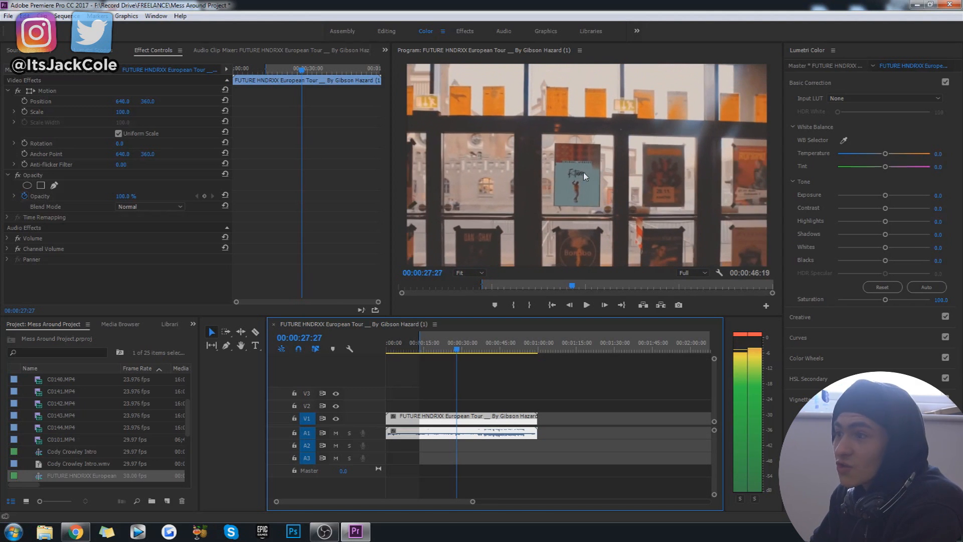
Step: Continue forward to 00:00:29:09 and examine the zoom back in towards the figure on the poster
key("Right")
key("Right")
key("Right")
key("Right")
key("Right")
key("Right")
key("Right")
key("Right")
key("Right")
key("Right")
key("Right")
key("Right")
key("Right")
key("Right")
key("Right")
key("Right")
key("Right")
key("Right")
key("Right")
key("Right")
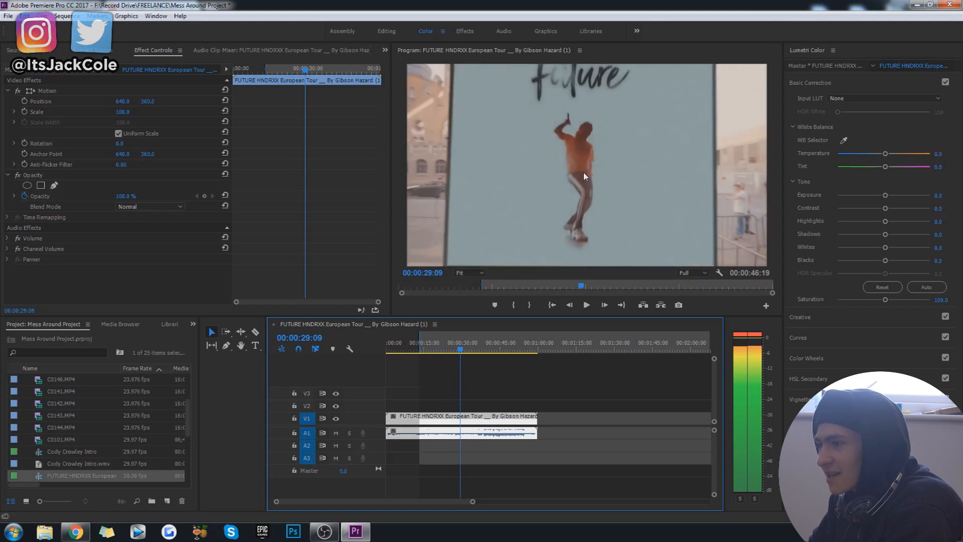
Step: Recheck the frames around 00:00:29:10 where the poster figure fills the picture
key("Left")
key("Left")
key("Left")
key("Left")
key("Left")
key("Left")
key("Left")
key("Left")
key("Left")
key("Left")
key("Left")
key("Left")
key("Left")
key("Left")
key("Left")
key("Left")
key("Left")
key("Left")
key("Left")
key("Left")
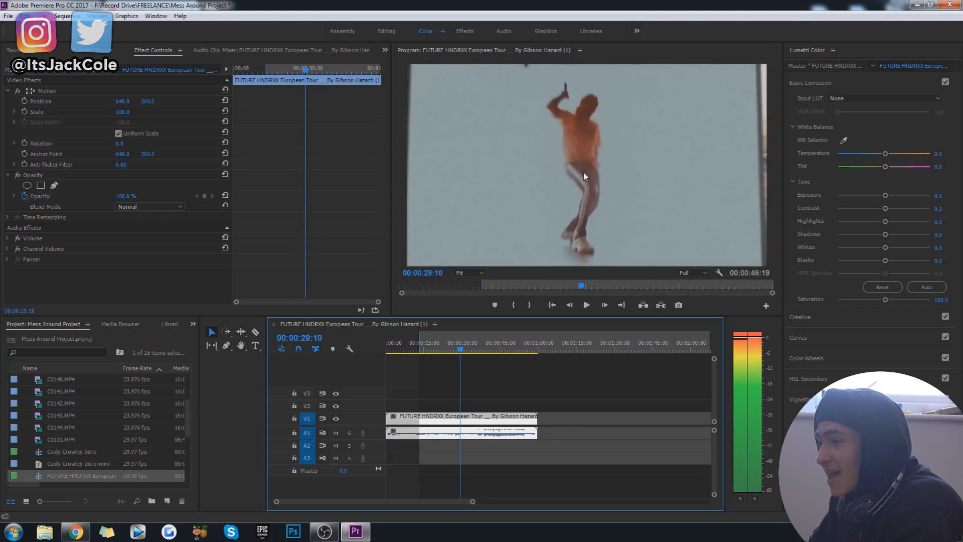
Step: Go back from the poster close-up to 00:00:27:09 and inspect the start of the zoom-out
key("Left")
key("Left")
key("Left")
key("Left")
key("Left")
key("Left")
key("Left")
key("Left")
key("Left")
key("Left")
key("Left")
key("Left")
key("Left")
key("Left")
key("Left")
key("Left")
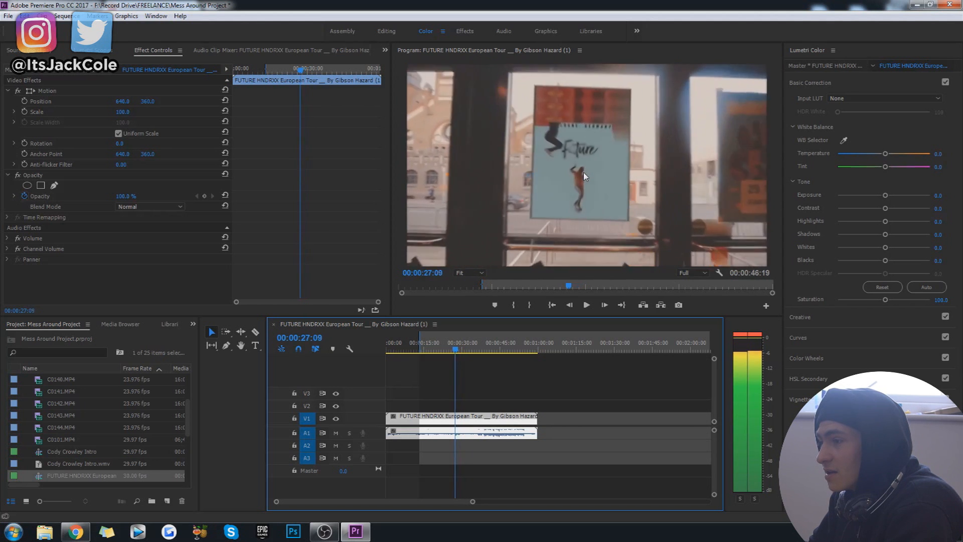
Step: Compare the wide window view at 00:00:27:24 with the closer poster frame at 00:00:27:08
key("Left")
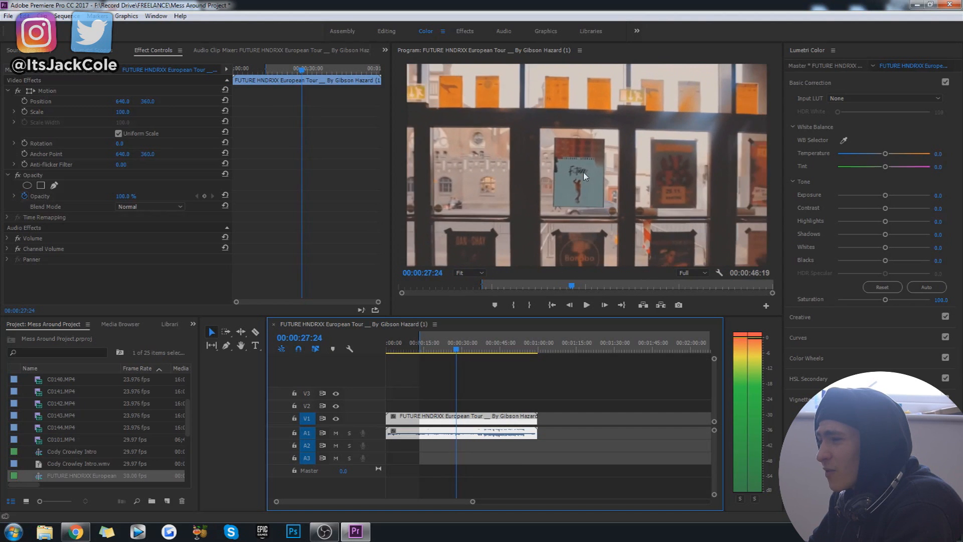
key("Right")
key("Right")
key("Right")
key("Right")
key("Right")
key("Right")
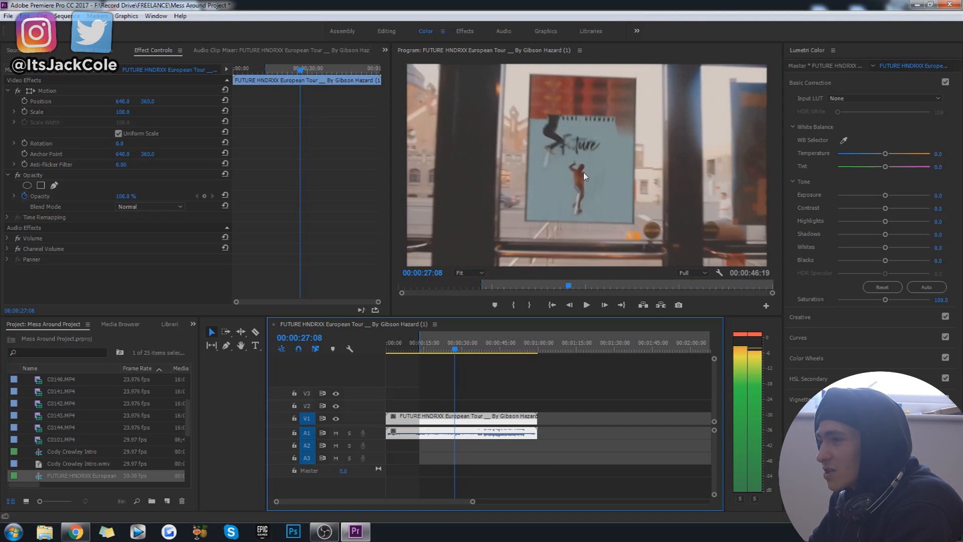
Step: Return to the stage shot at 00:00:26:15 to examine the footage before it blends into the poster
key("Left")
key("Left")
key("Left")
key("Left")
key("Left")
key("Left")
key("Left")
key("Left")
key("Left")
key("Left")
key("Left")
key("Left")
key("Left")
key("Left")
key("Left")
key("Left")
key("Left")
key("Left")
key("Left")
key("Left")
key("Right")
key("Right")
key("Right")
key("Right")
key("Right")
key("Right")
key("Right")
key("Right")
key("Right")
key("Right")
key("Right")
key("Right")
key("Right")
key("Right")
key("Right")
key("Right")
key("Right")
key("Right")
key("Right")
key("Right")
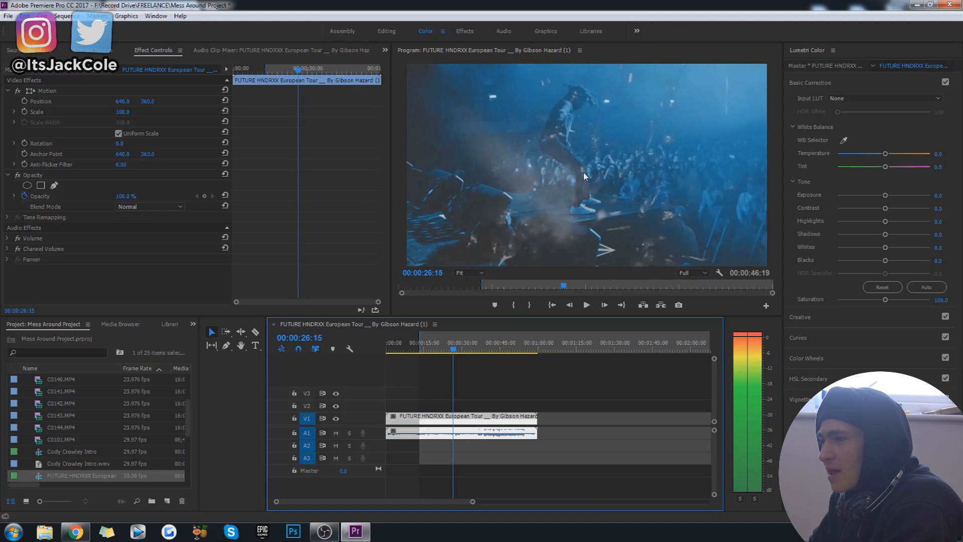
Step: Step through the whole stage-to-poster transition from the stage shot to the window front at 00:00:27:26
key("Right")
key("Right")
key("Right")
key("Right")
key("Right")
key("Right")
key("Right")
key("Right")
key("Right")
key("Right")
key("Right")
key("Right")
key("Right")
key("Right")
key("Right")
key("Right")
key("Right")
key("Right")
key("Right")
key("Right")
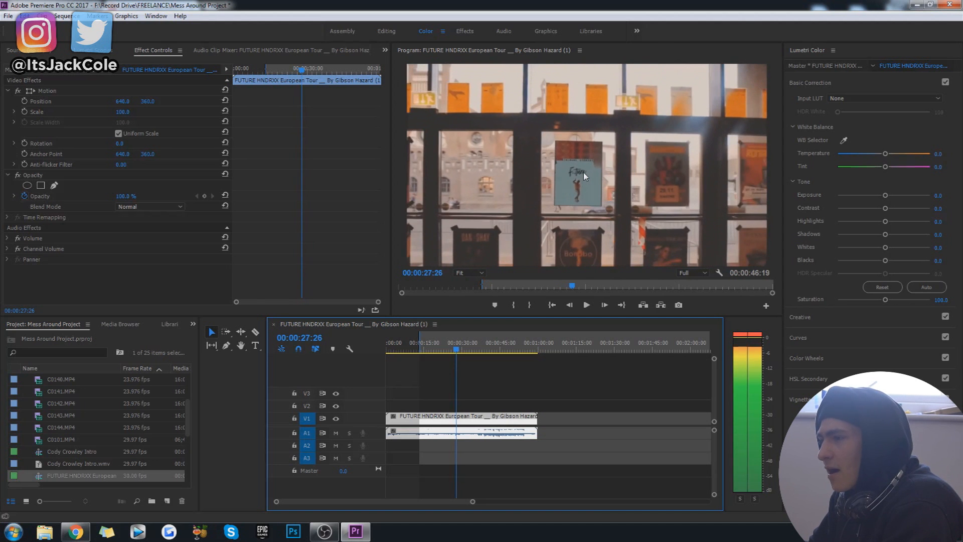
Step: Step from the window front through the zoom back into the poster to 00:00:28:28, and play on into the stage shot
key("Right")
key("Right")
key("Right")
key("Right")
key("Right")
key("Right")
key("Right")
key("Right")
key("Right")
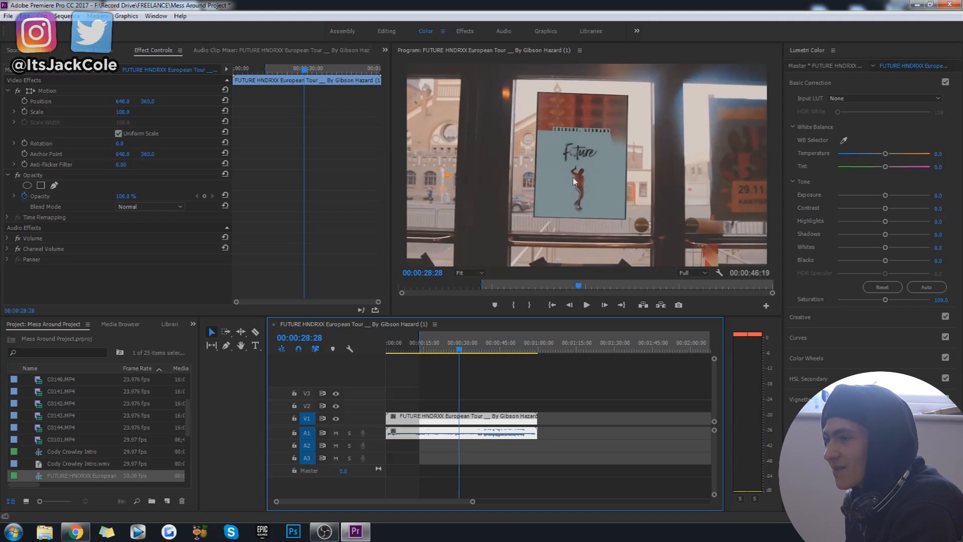
key("space")
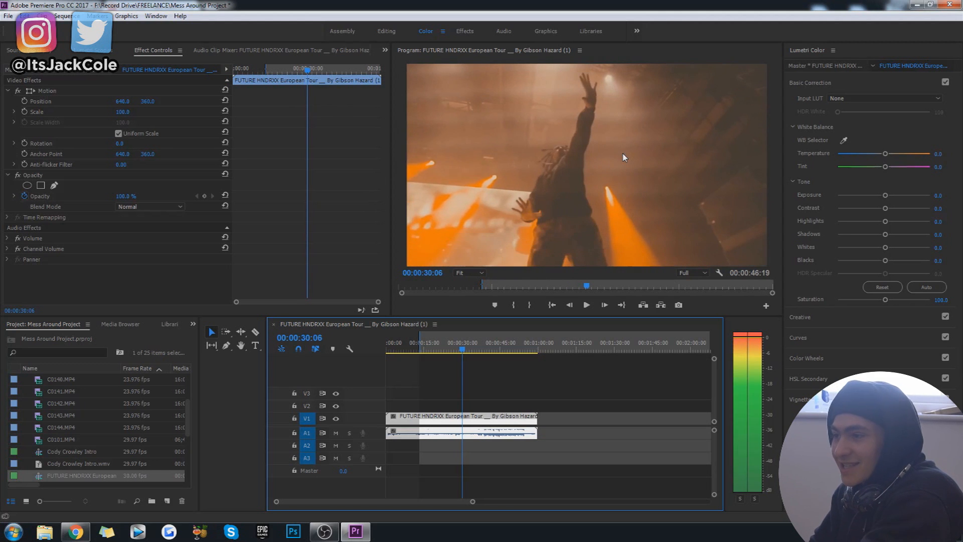
Step: Go back from the stage shot at 00:00:30:06 to the wide window view at 00:00:28:17
key("Left")
key("Left")
key("Left")
key("Left")
key("Left")
key("Left")
key("Left")
key("Left")
key("Left")
key("Left")
key("Left")
key("Left")
key("Left")
key("Left")
key("Left")
key("Left")
key("Left")
key("Left")
key("Left")
key("Left")
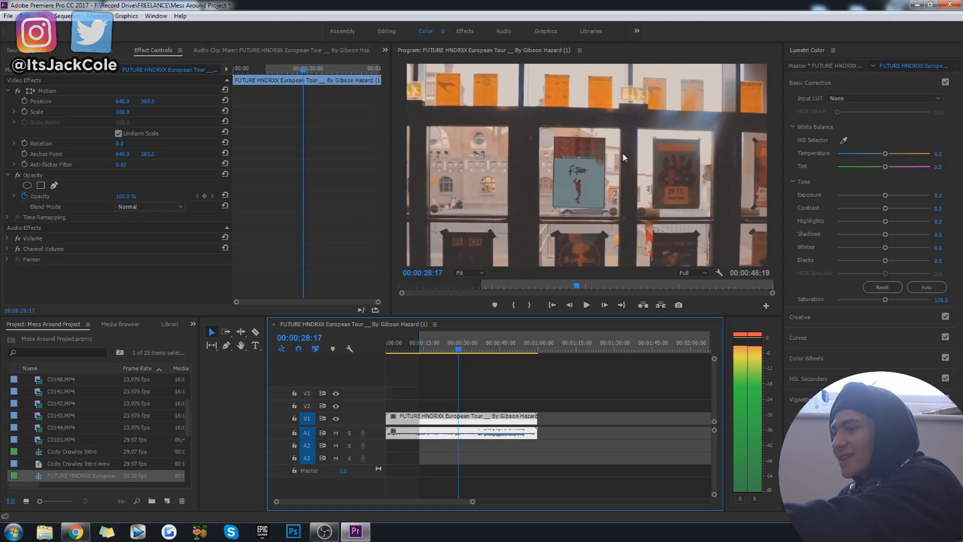
Step: Return to the poster frame at 00:00:27:09, near the start of the zoom-out, to review the whole transition again
key("Right")
key("Right")
key("Right")
key("Right")
key("Right")
key("Right")
key("Right")
key("Right")
key("Right")
key("Right")
key("Right")
key("Right")
key("Right")
key("Right")
key("Right")
key("Right")
key("Right")
key("Right")
key("Right")
key("Right")
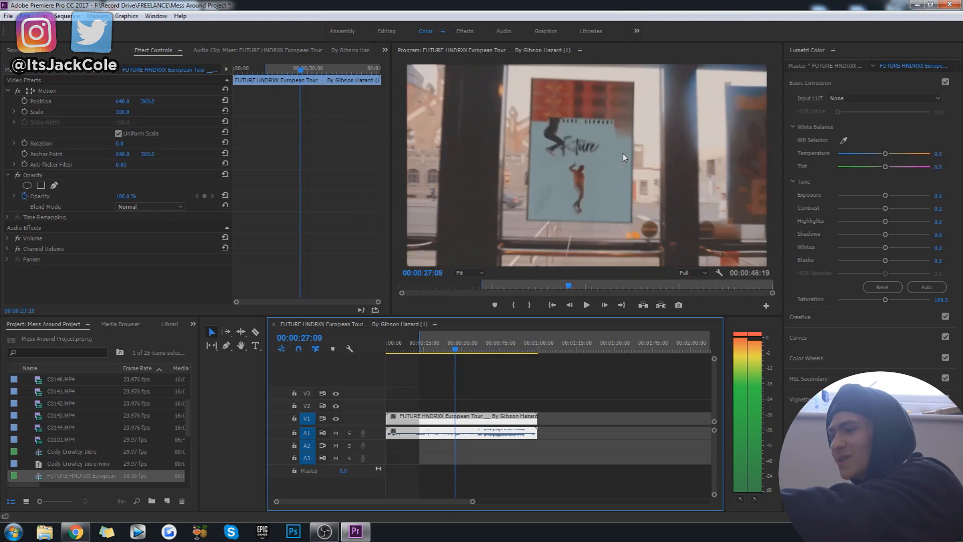
Step: Step through the zoom-out and the zoom back in, up to the close-up of the poster figure at 00:00:29:10
key("Right")
key("Right")
key("Right")
key("Right")
key("Right")
key("Right")
key("Right")
key("Right")
key("Right")
key("Right")
key("Right")
key("Right")
key("Right")
key("Right")
key("Right")
key("Right")
key("Right")
key("Right")
key("Right")
key("Right")
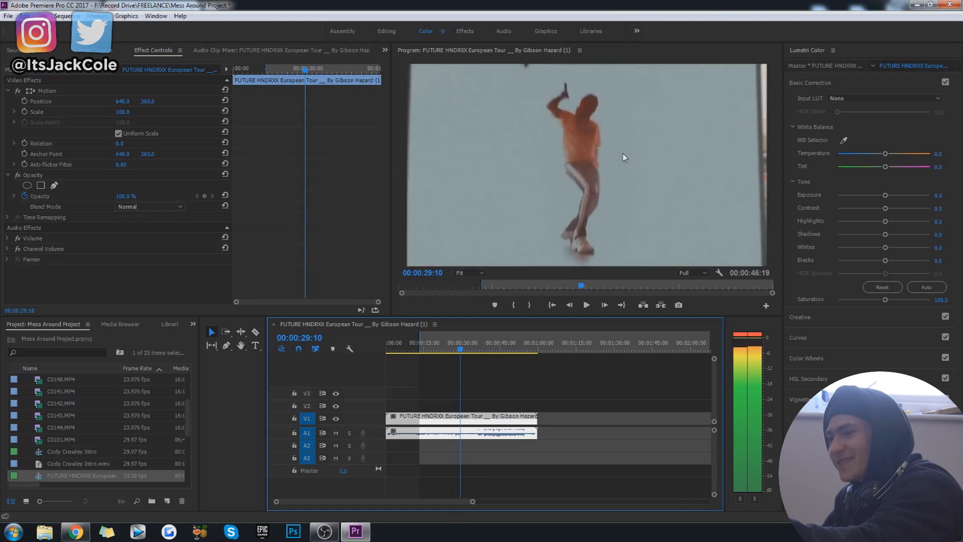
Step: Follow the footage from the poster figure's close-up into the stage performance, up to 00:00:31:05
key("Right")
key("Right")
key("Right")
key("Right")
key("Right")
key("Right")
key("Right")
key("Right")
key("Right")
key("Right")
key("Right")
key("Right")
key("Right")
key("Right")
key("Right")
key("Right")
key("Right")
key("Right")
key("Right")
key("Right")
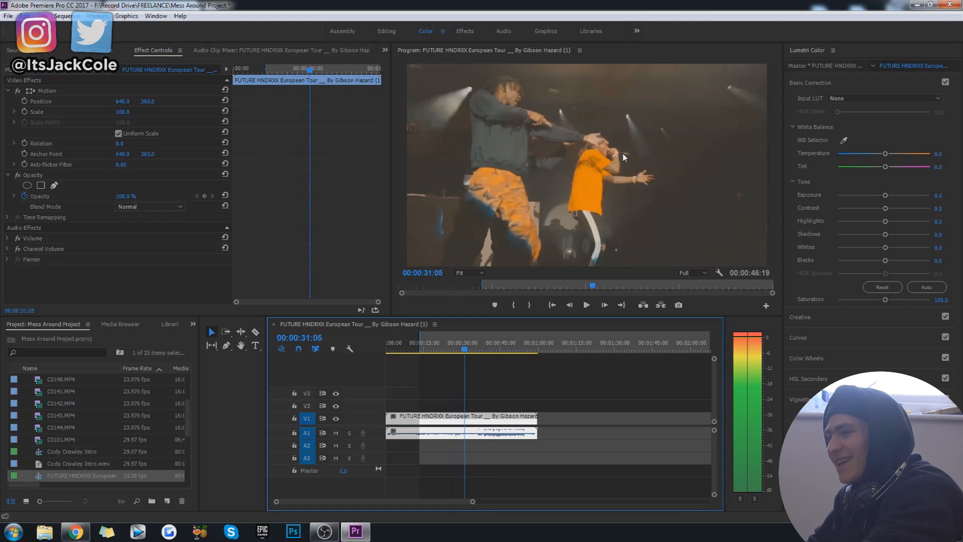